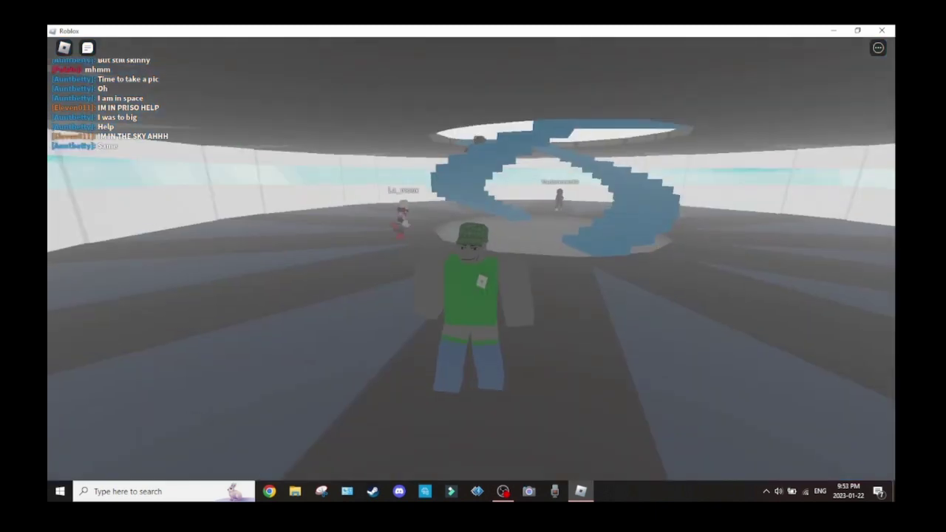
- Walk toward the lobby's spiral staircase as the Blizzard warning appears
key(w)
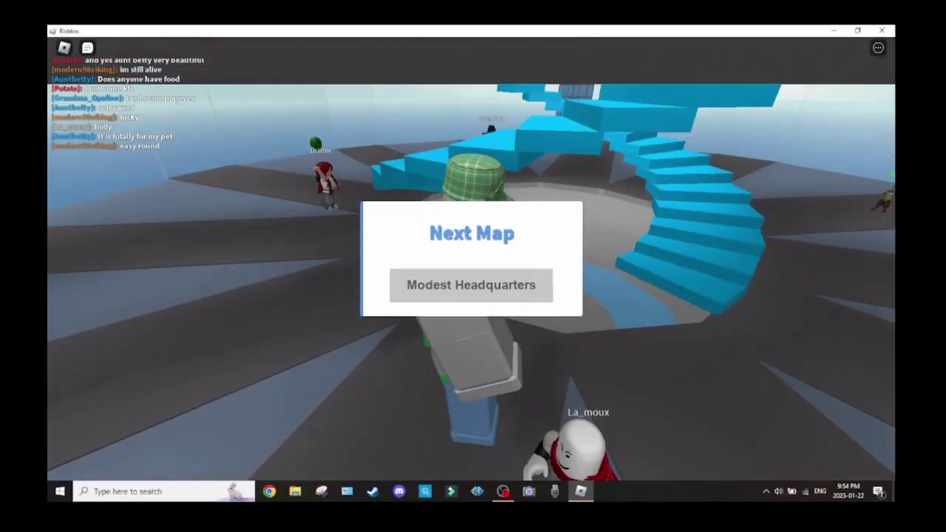
- Follow the group along the path and across the grass, up the glass building's front stairs
key(s)
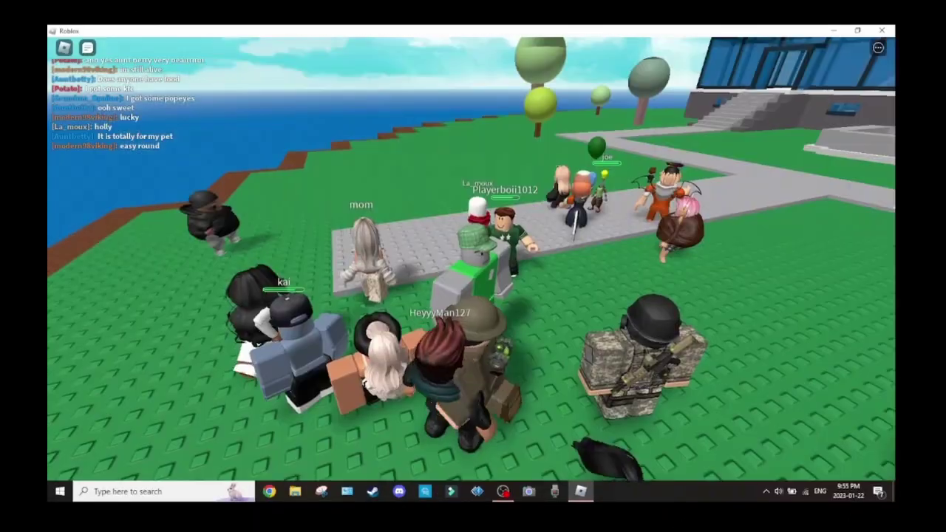
key(w)
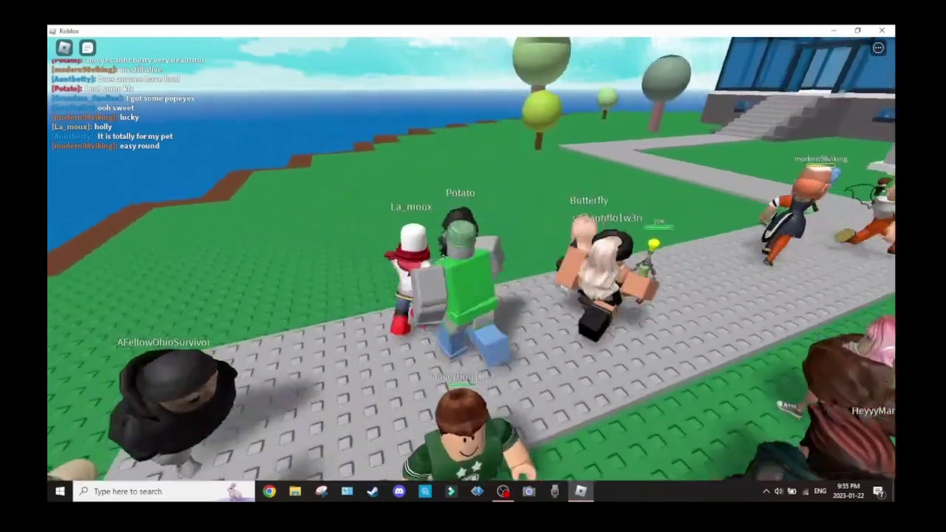
key(w)
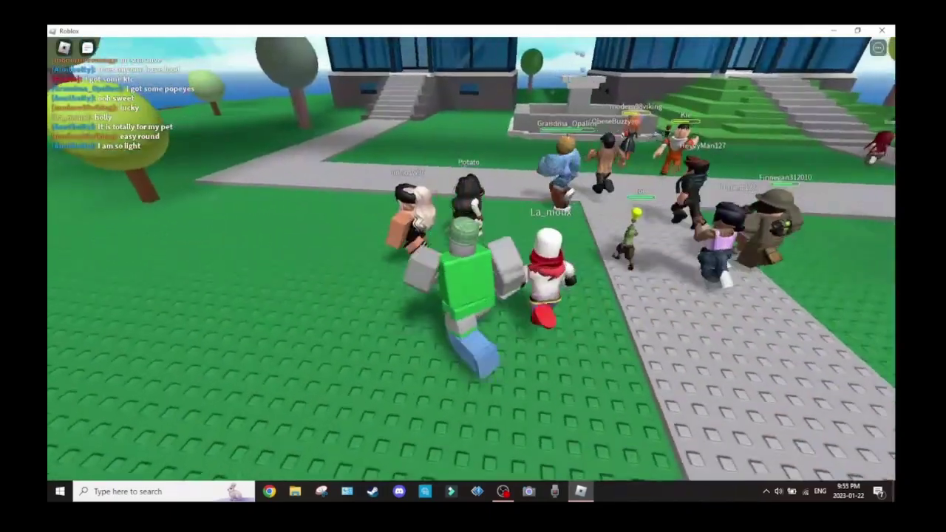
key(w)
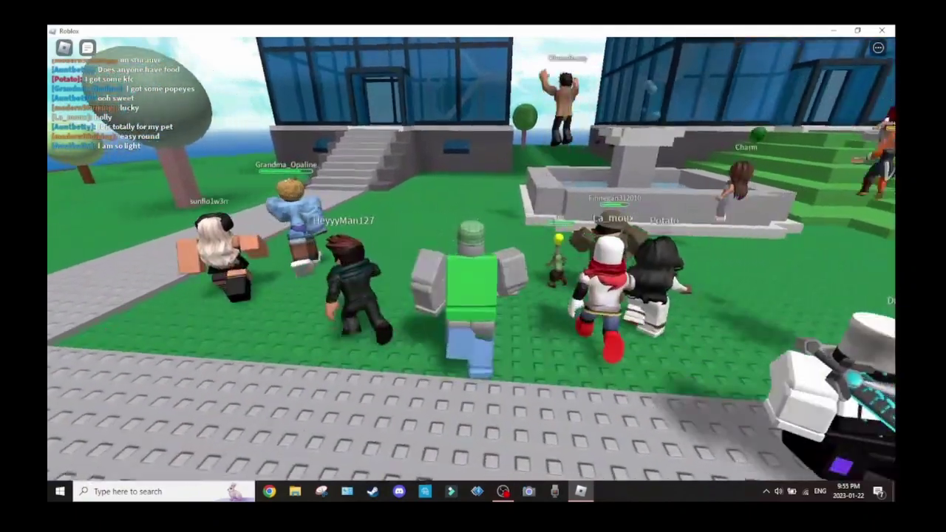
key(w)
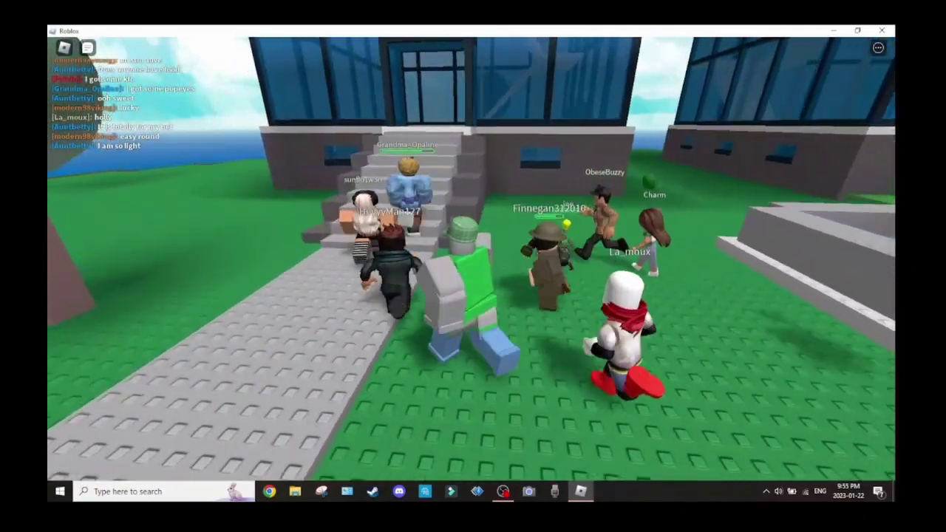
key(w)
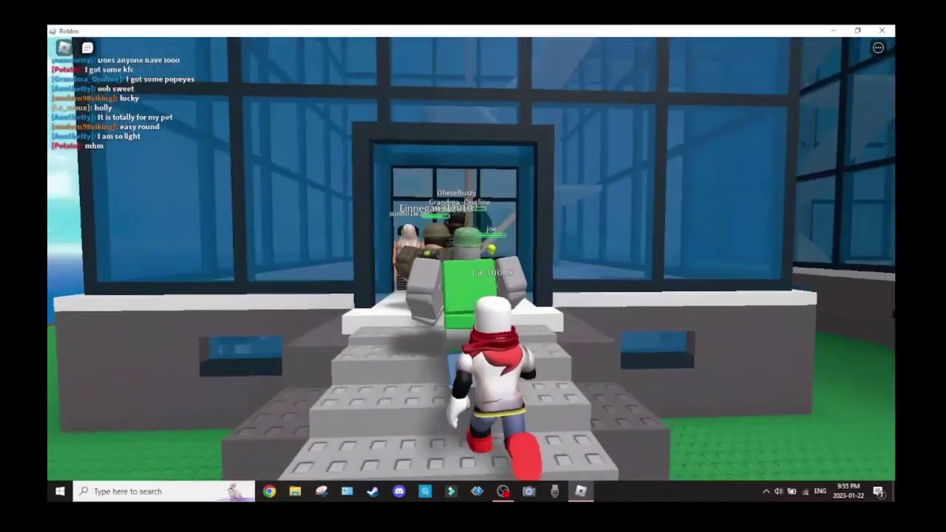
- Cross the white floor, up the ramp, and climb along the upper white walkway past players
key(w)
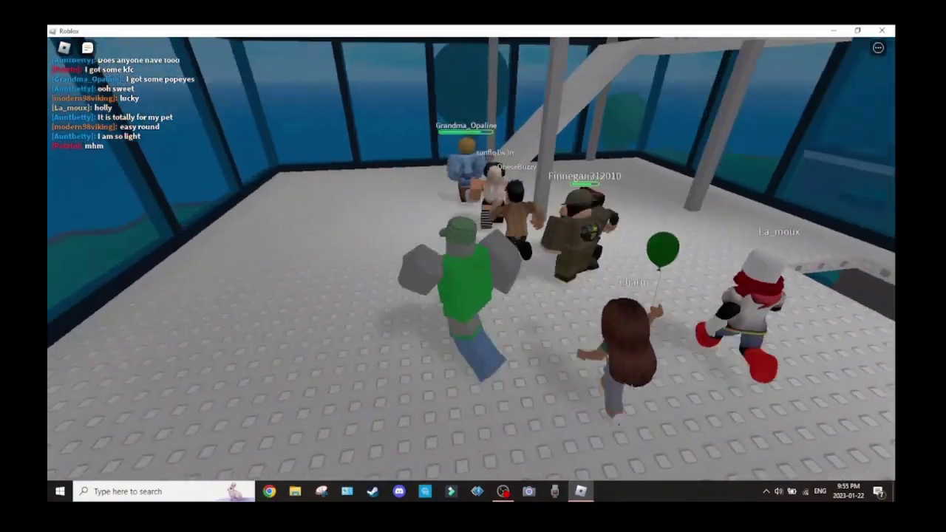
key(w)
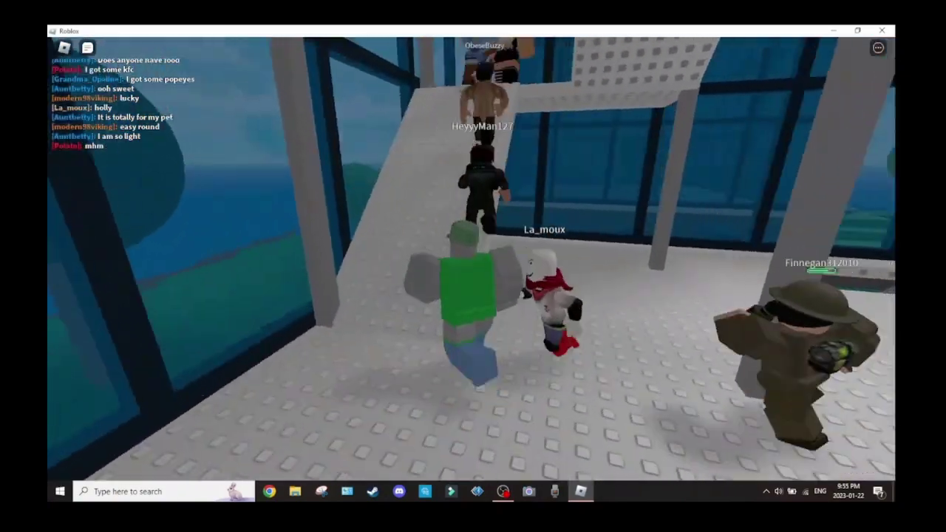
key(w)
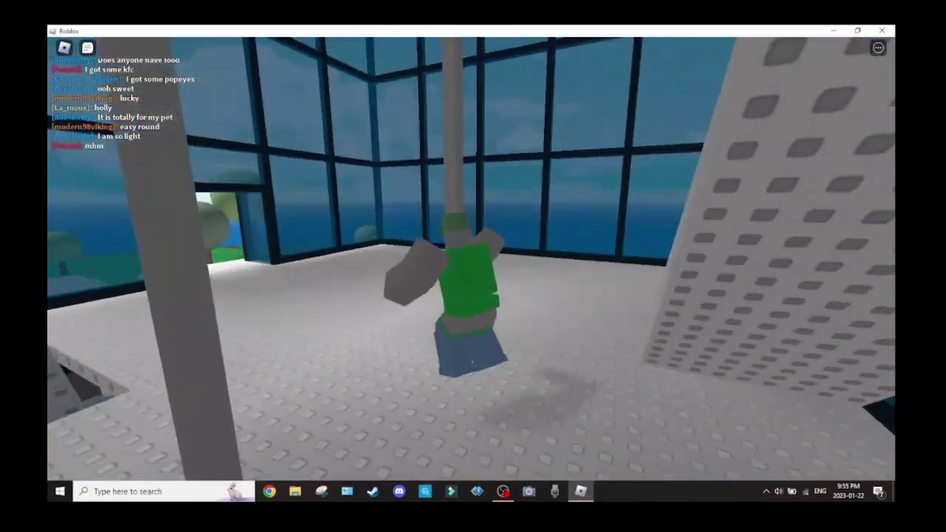
key(w)
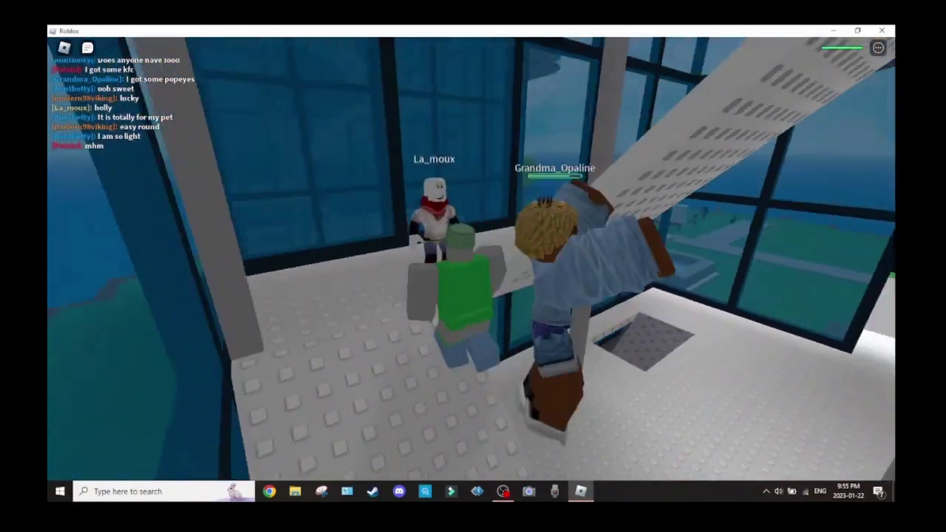
key(w)
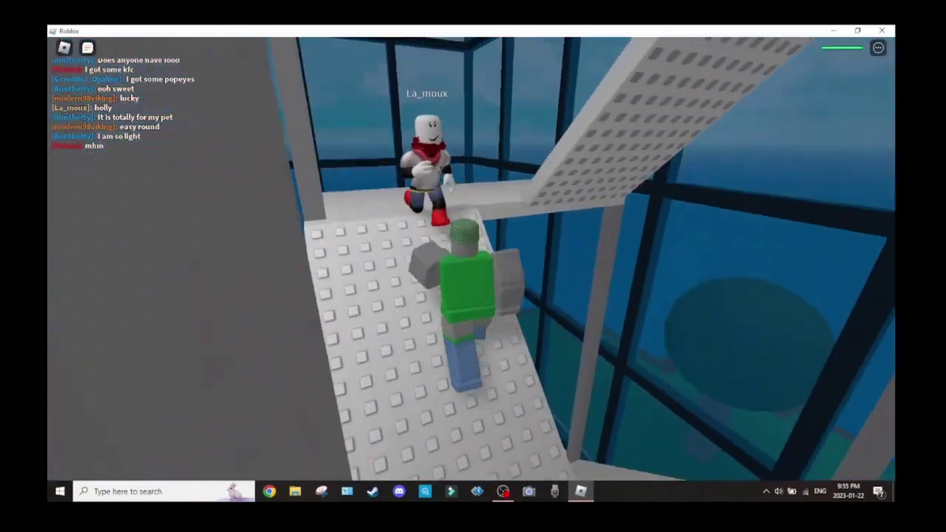
key(w)
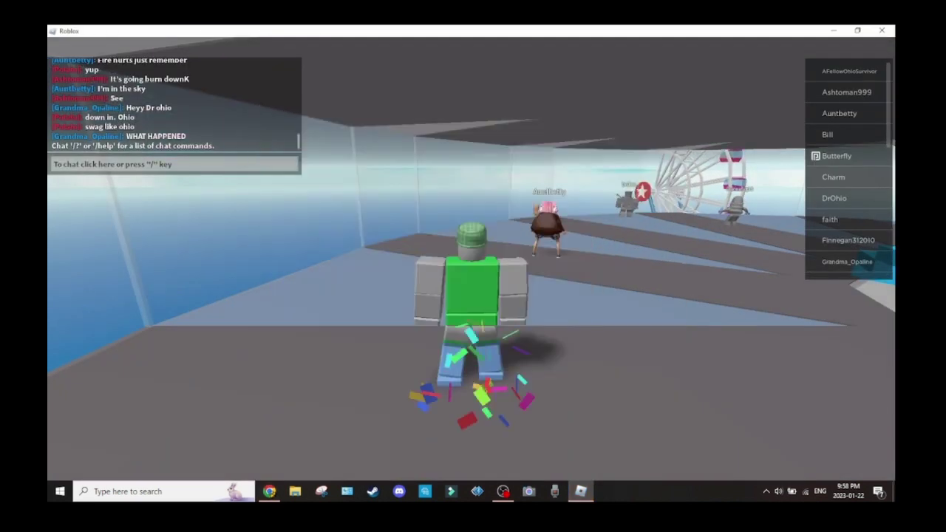
- Run across the lobby platform past the blue staircase and signs, turning the view
key(w)
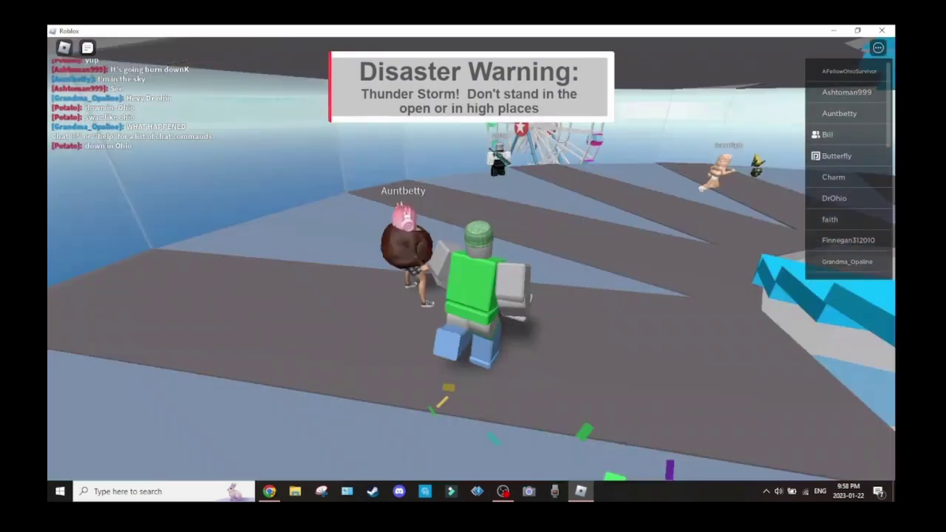
key(Right)
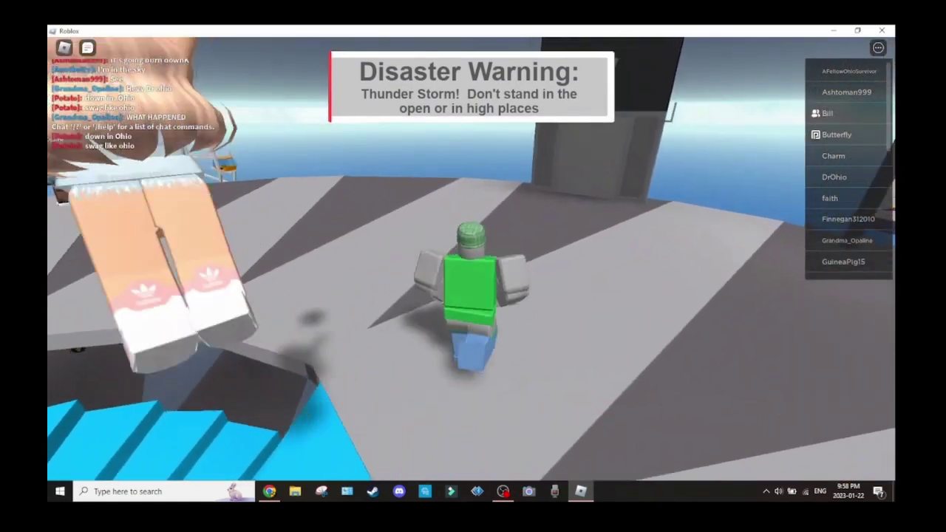
key(Left)
key(w)
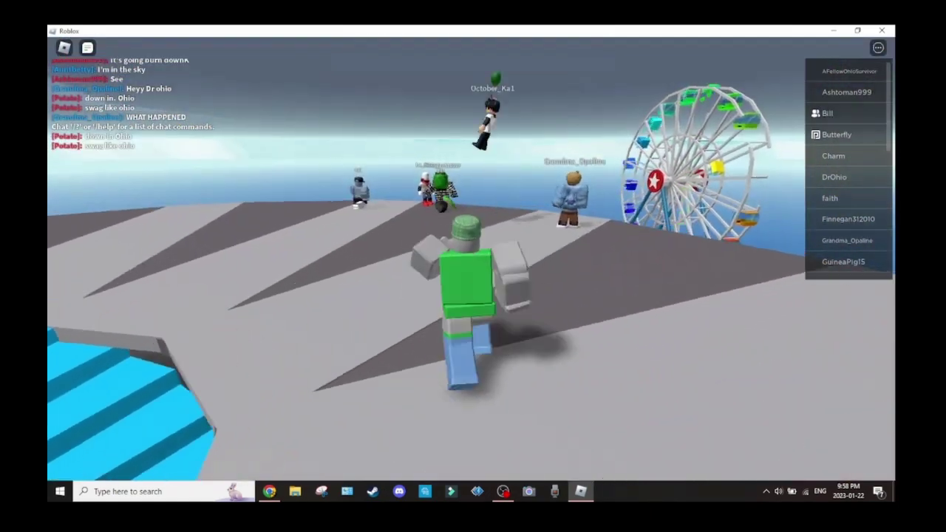
key(Left)
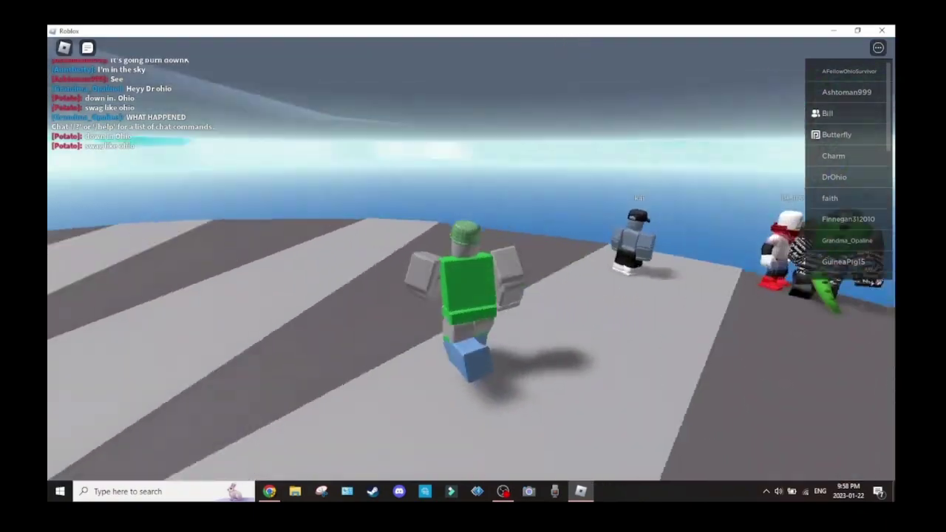
key(Left)
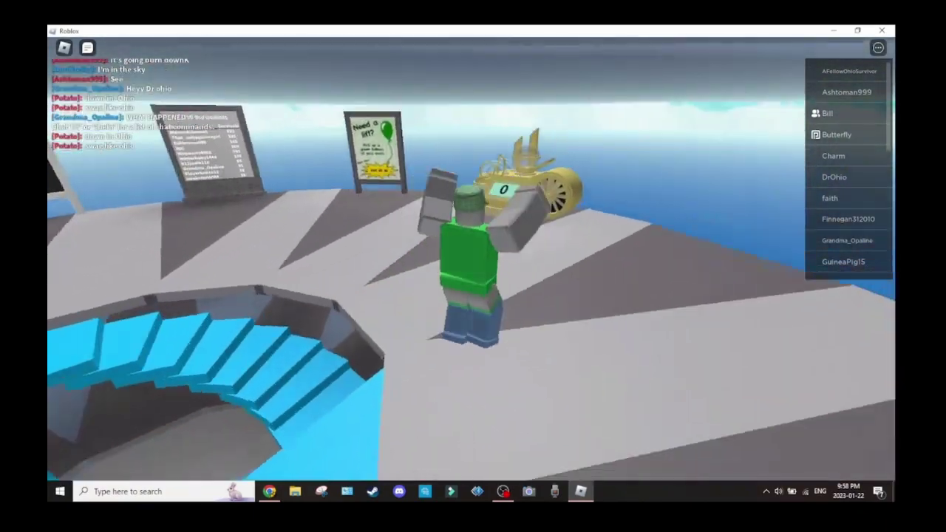
- Run to the edge overlooking the Ferris wheel island, then back toward the signs
key(w)
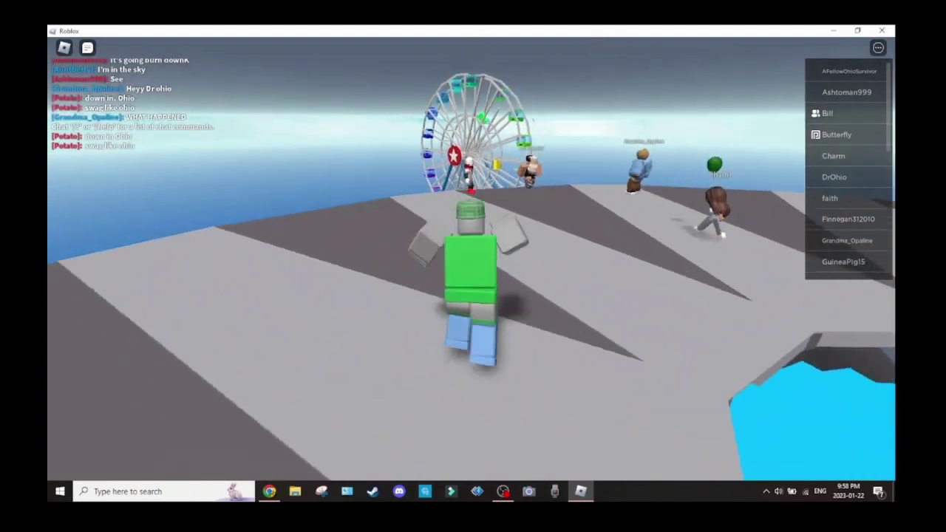
key(w)
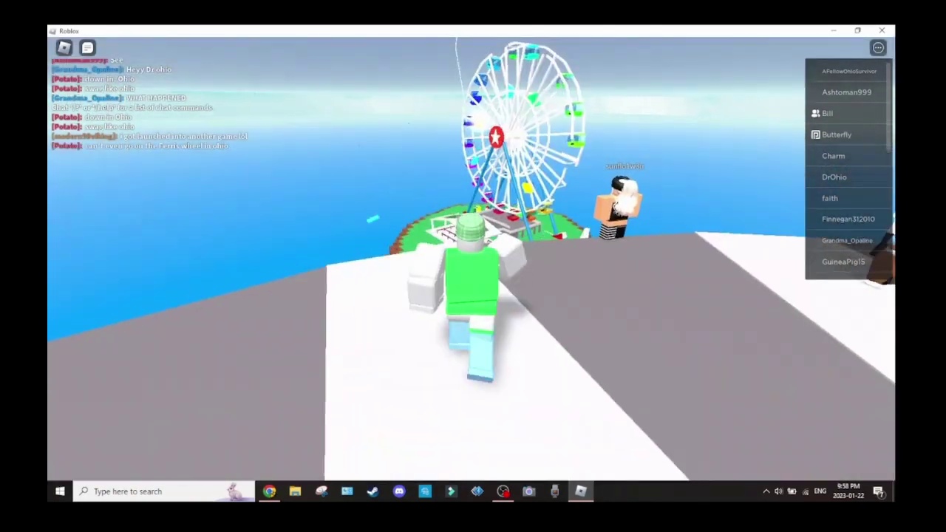
key(d)
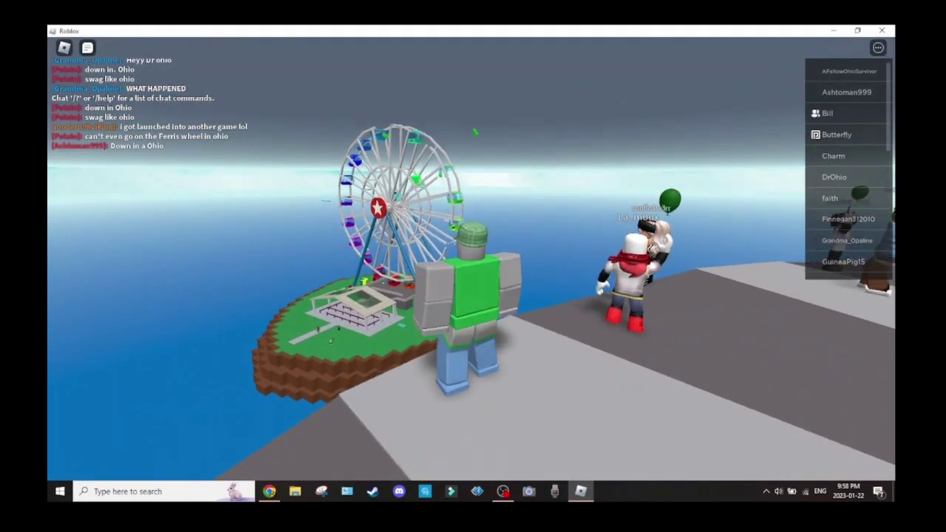
key(w)
key(w)
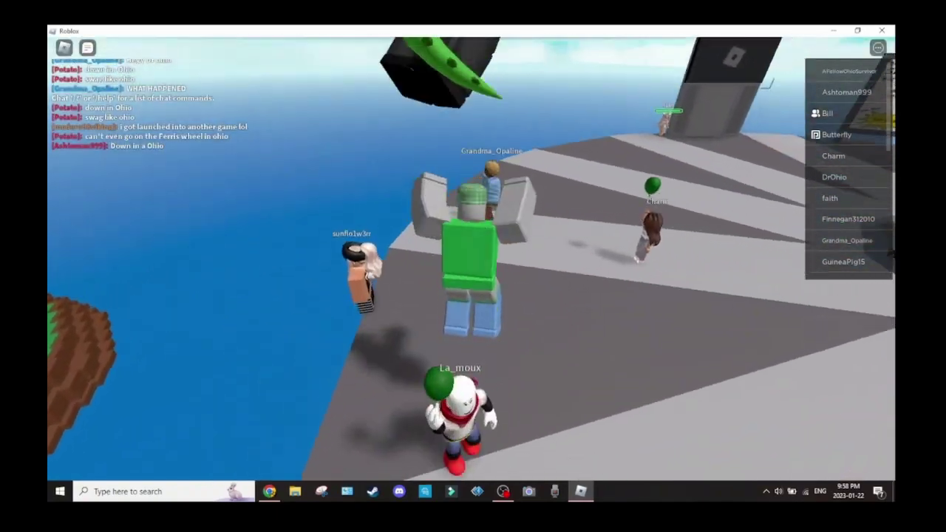
key(a)
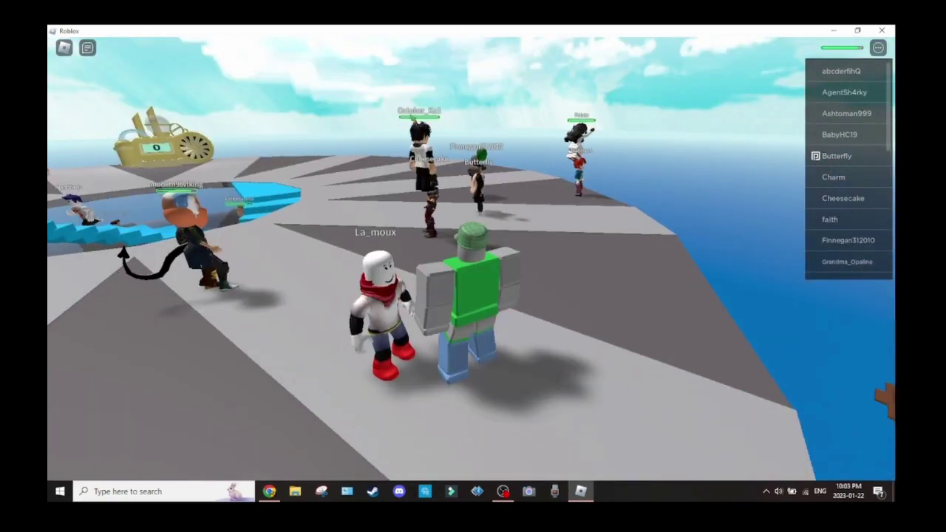
- Run past the blue pool and off the lobby edge onto the Flash Flood tower walkway
key(Left)
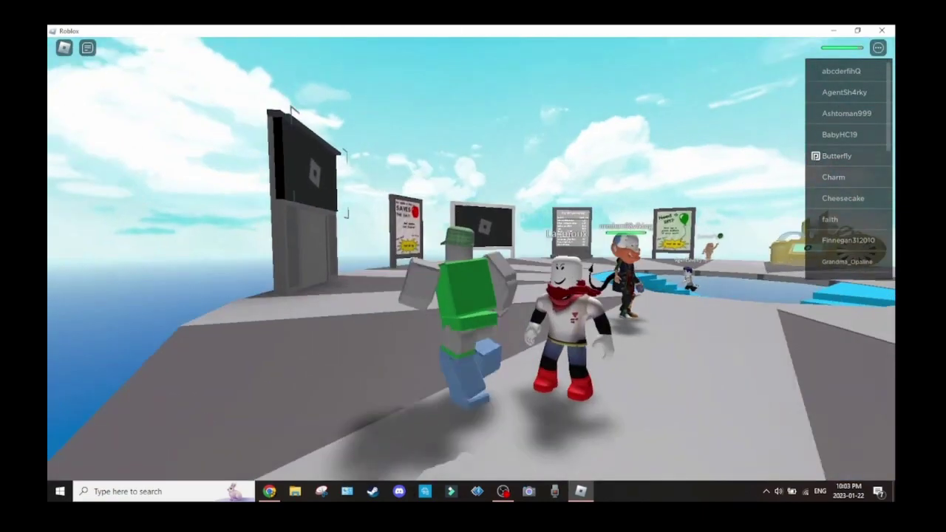
key(w)
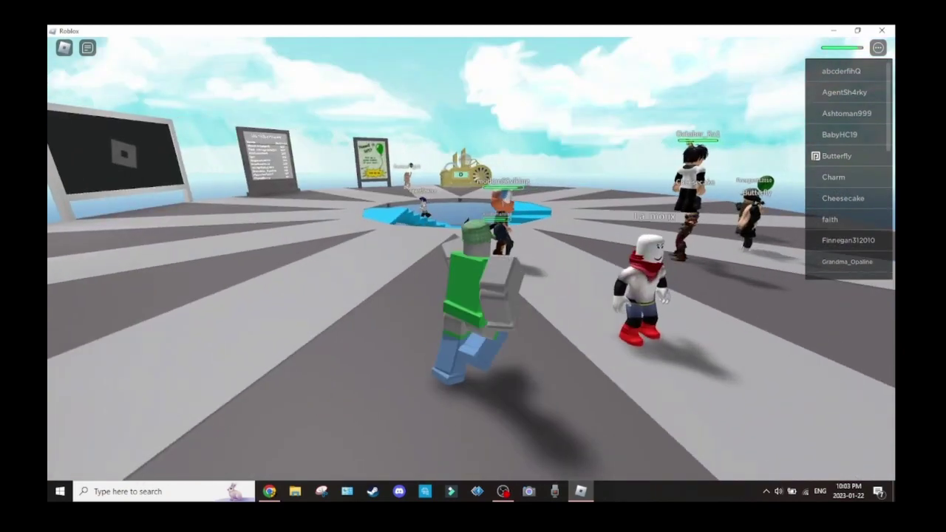
key(Left)
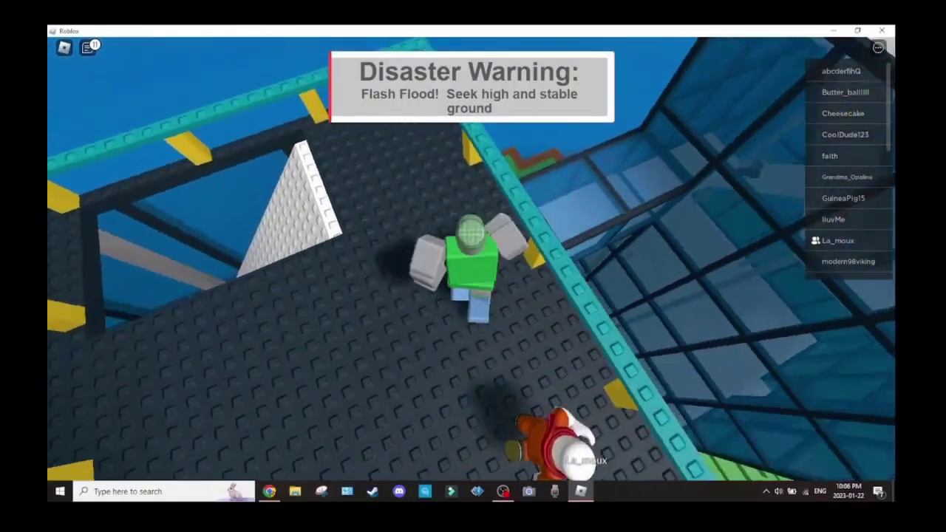
key(w)
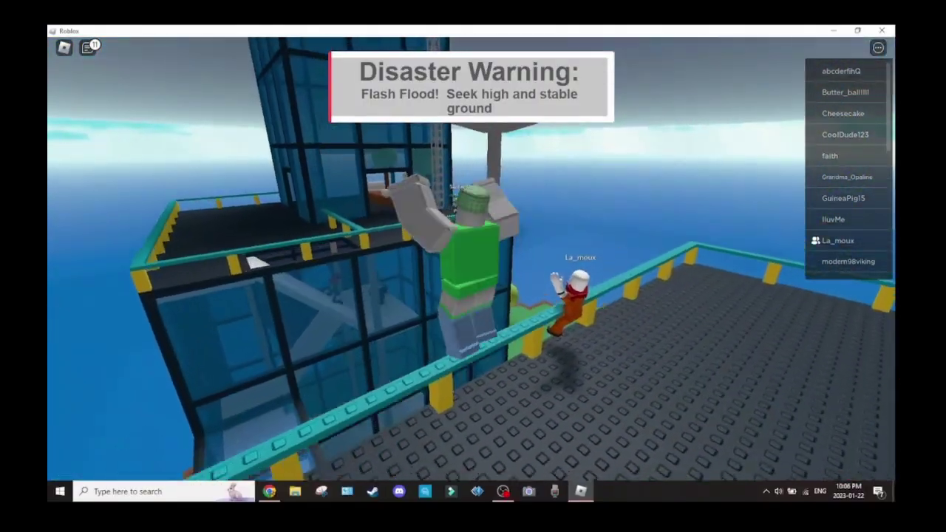
- Climb through the glass compartments and walk along the glass tower walkway
key(w)
key(w)
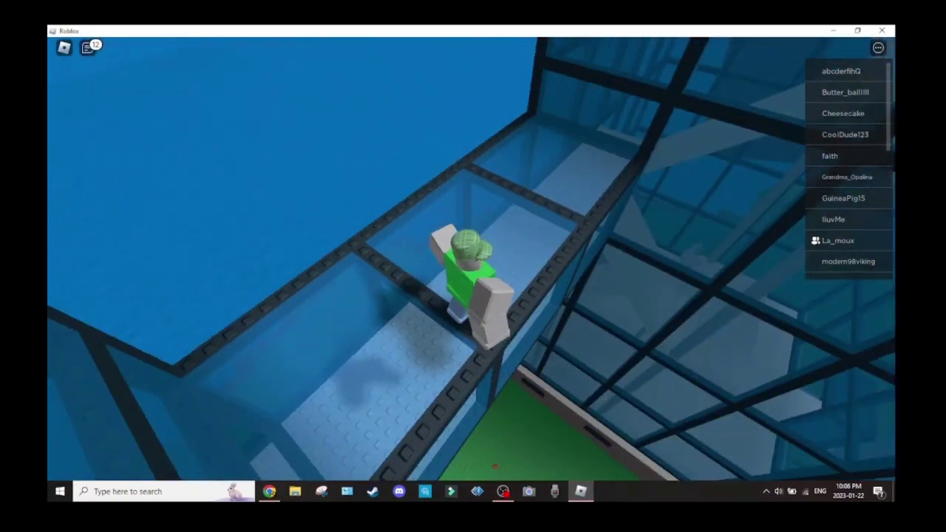
drag(473, 266, 296, 266)
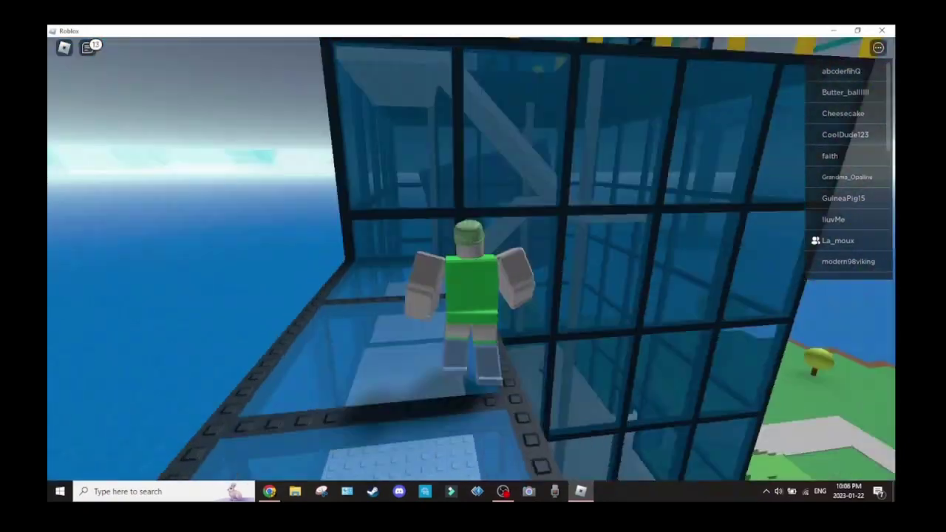
key(w)
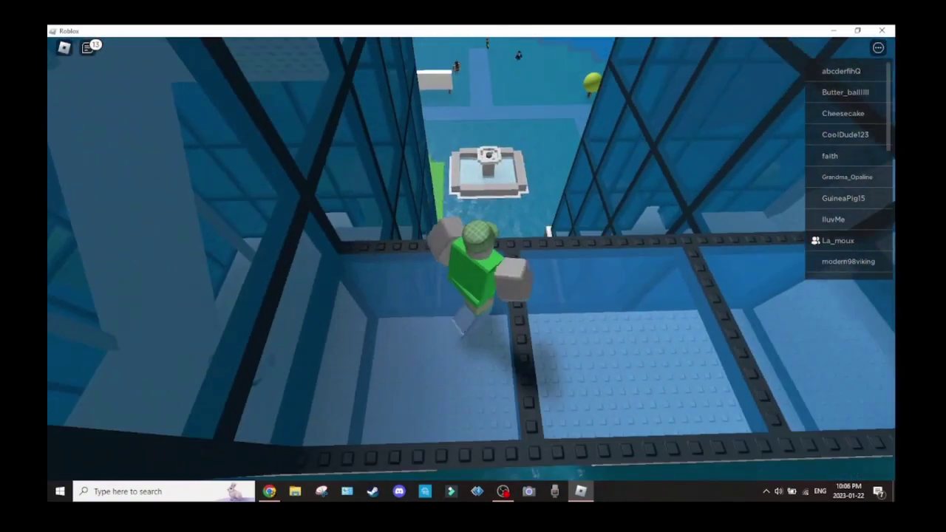
key(w)
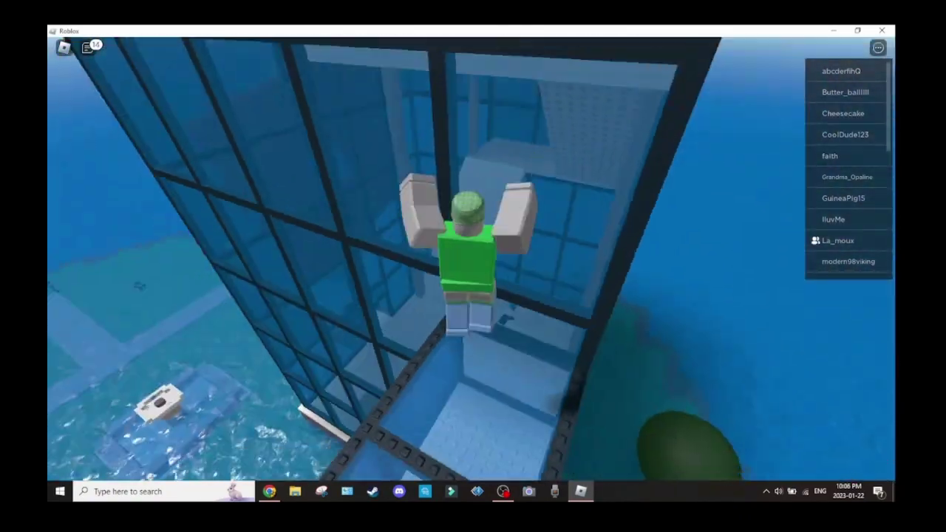
key(w)
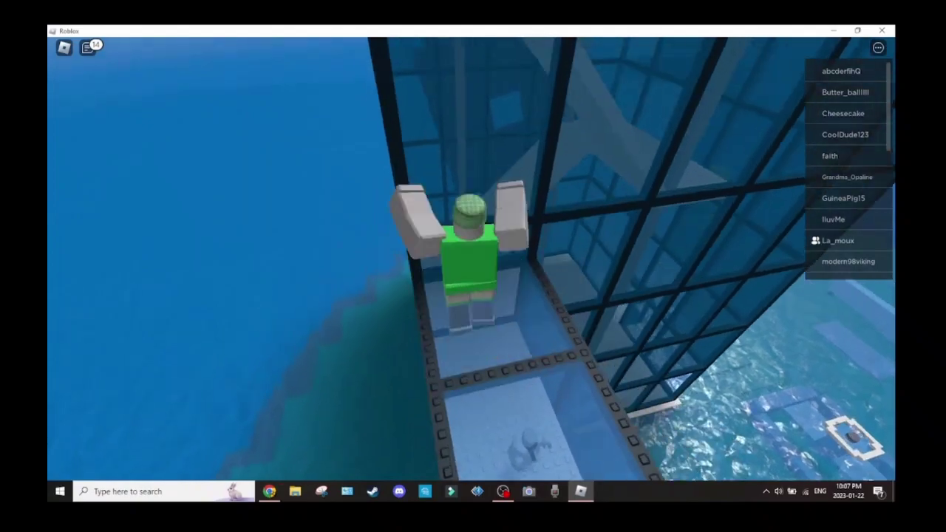
key(w)
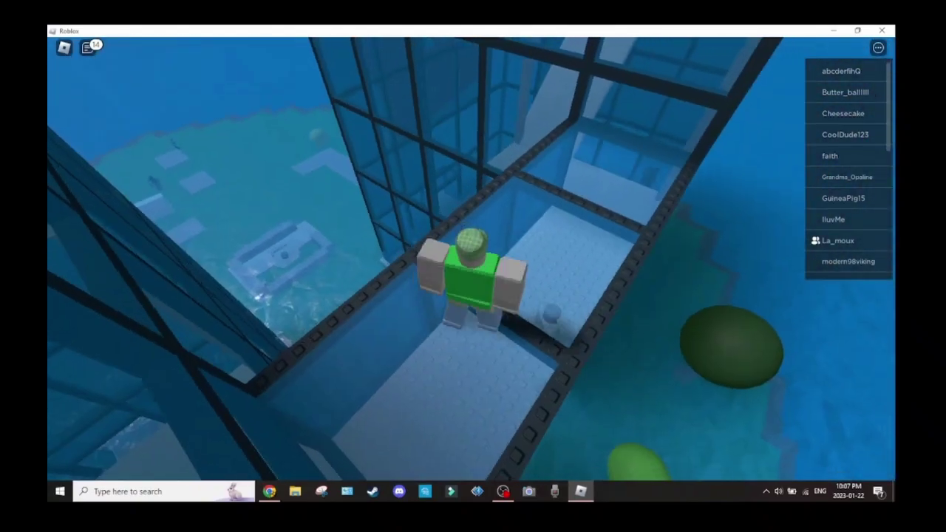
key(w)
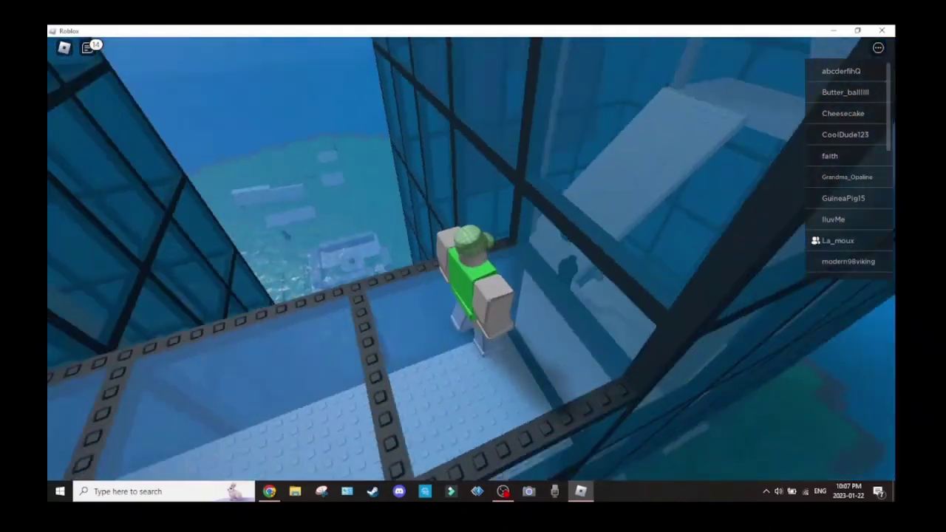
key(a)
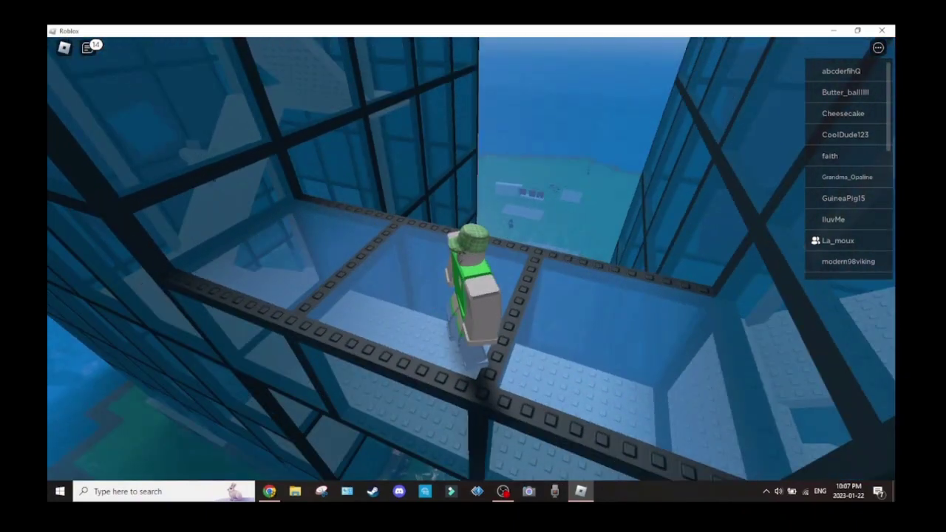
- Step off the walkway gap into the flood and swim underwater across the tiled floor
key(w)
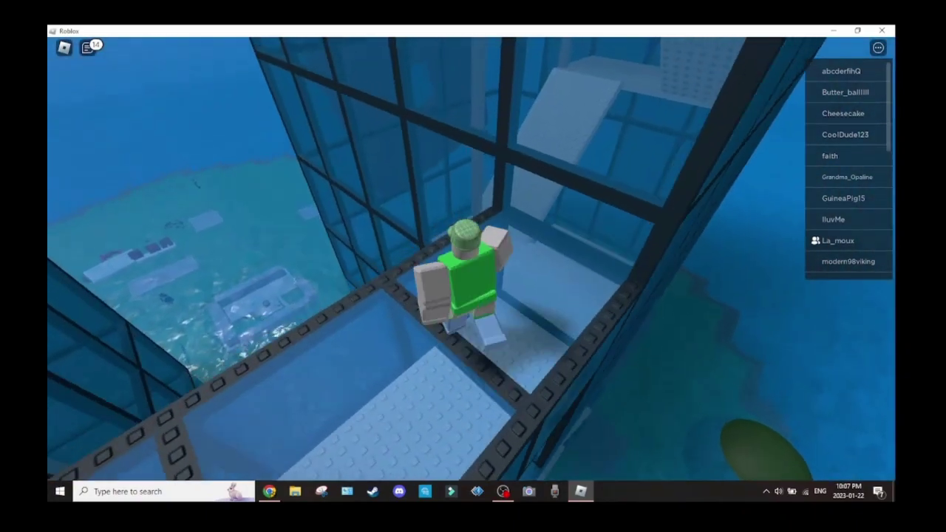
key(w)
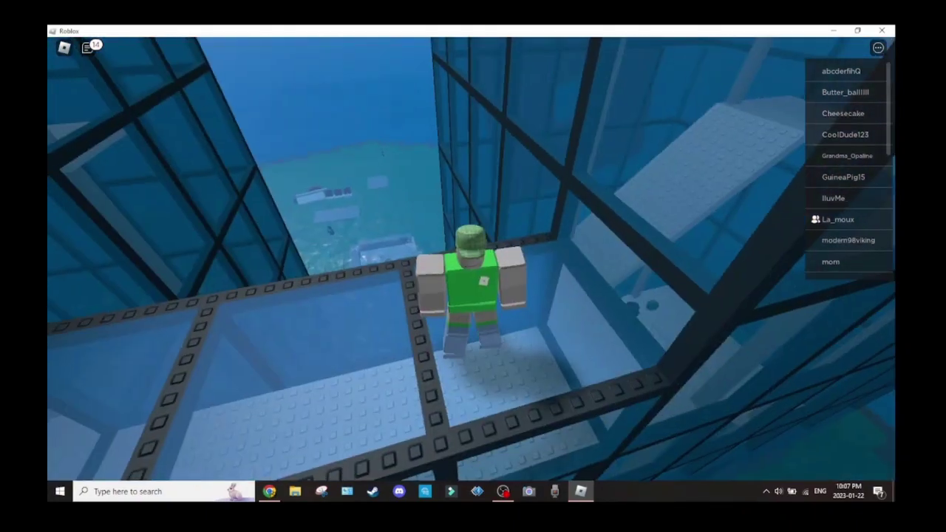
key(w)
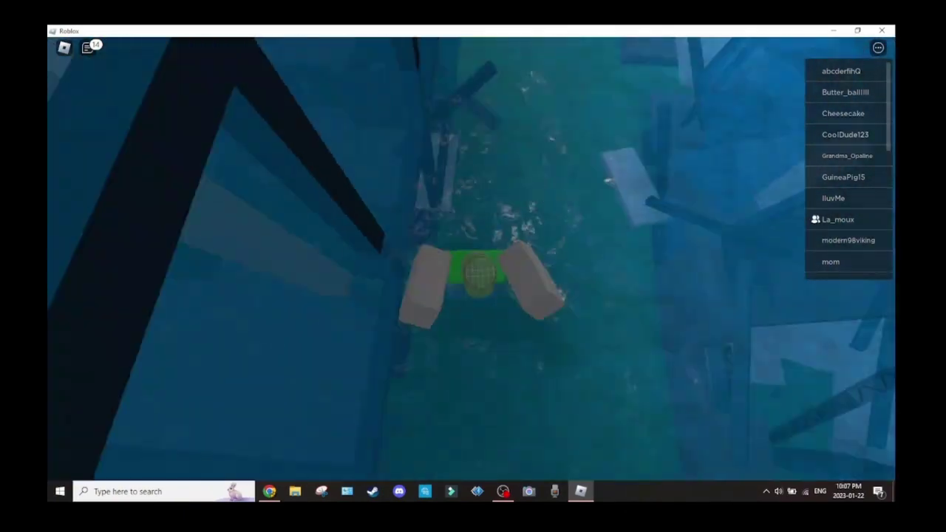
key(w)
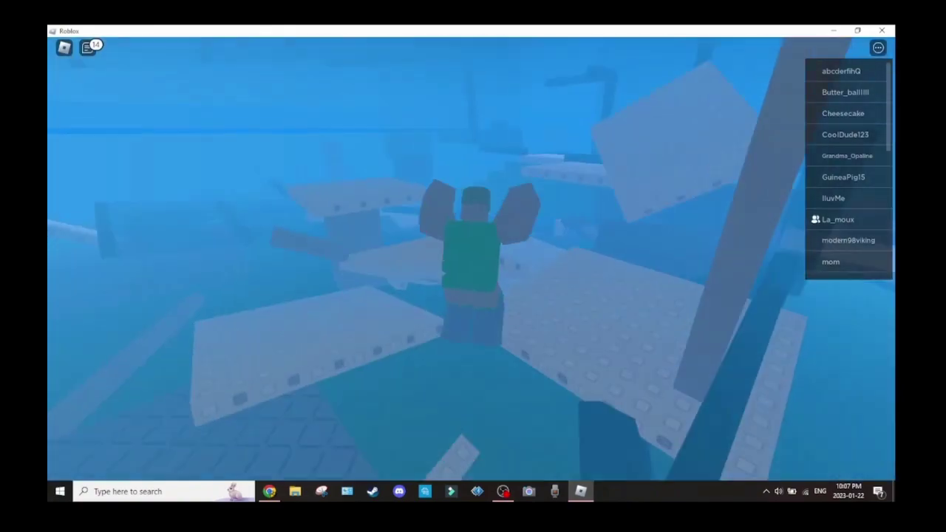
key(w)
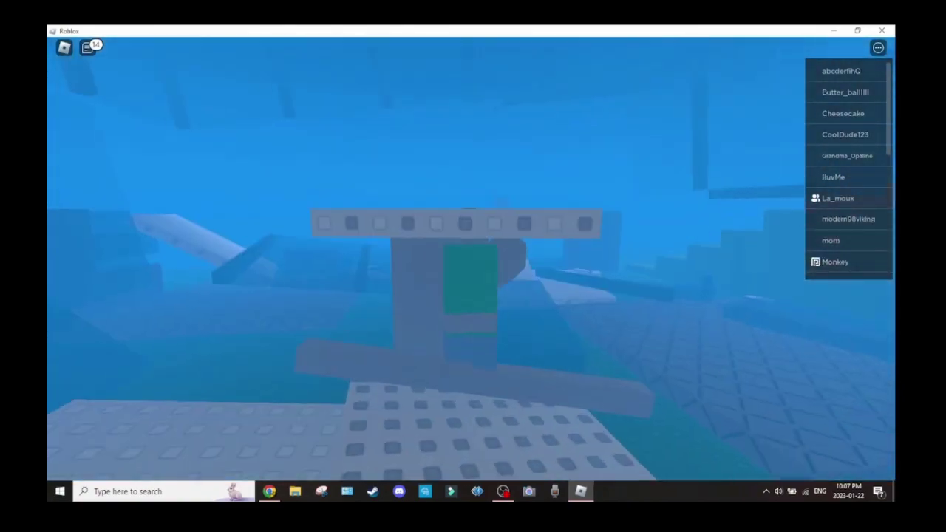
key(w)
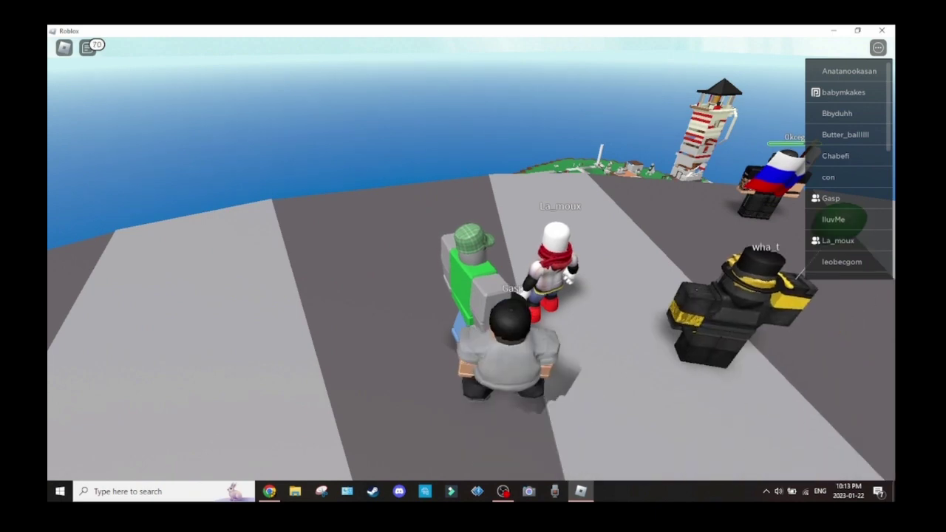
- Walk and turn among the other players in the lobby until Prison Panic is announced
key(a)
key(w)
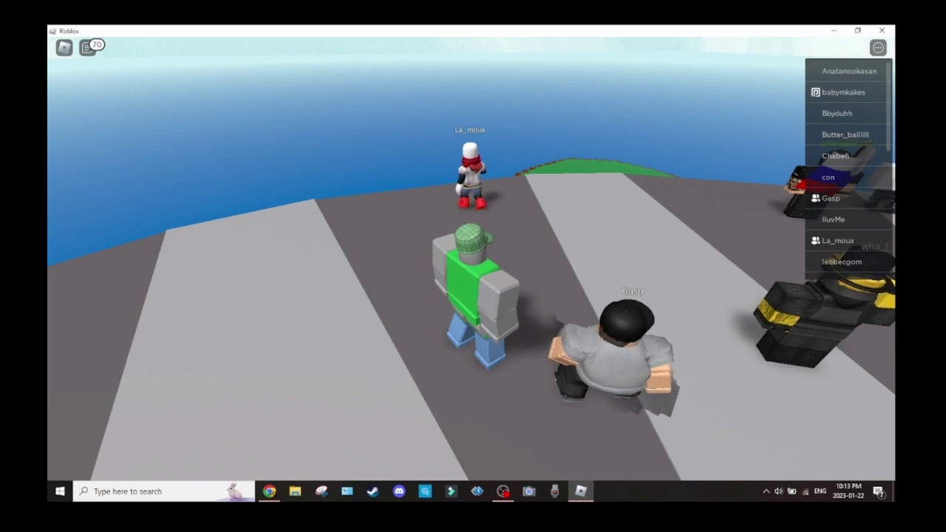
key(w)
key(w)
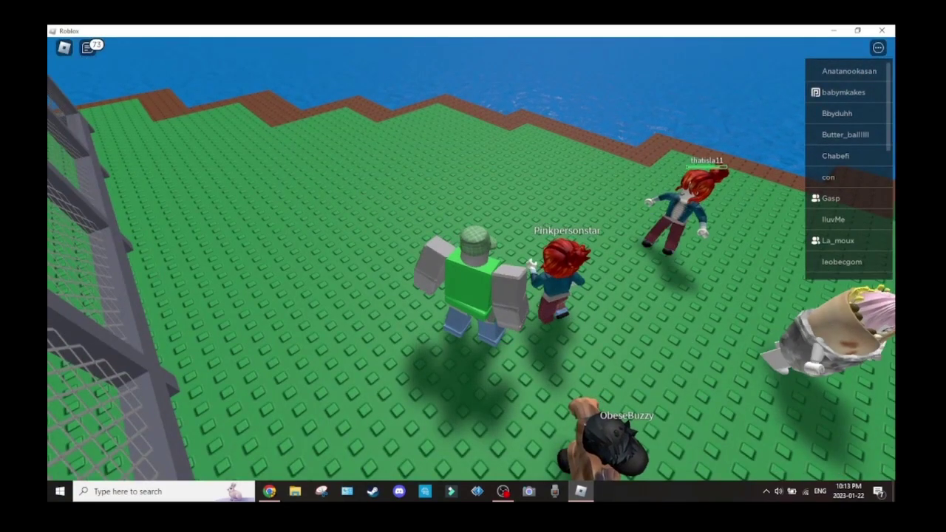
- Walk past the red-white barrier, through the prison doorway and hallway into the brick room
key(Left)
key(Left)
key(Left)
key(Left)
key(w)
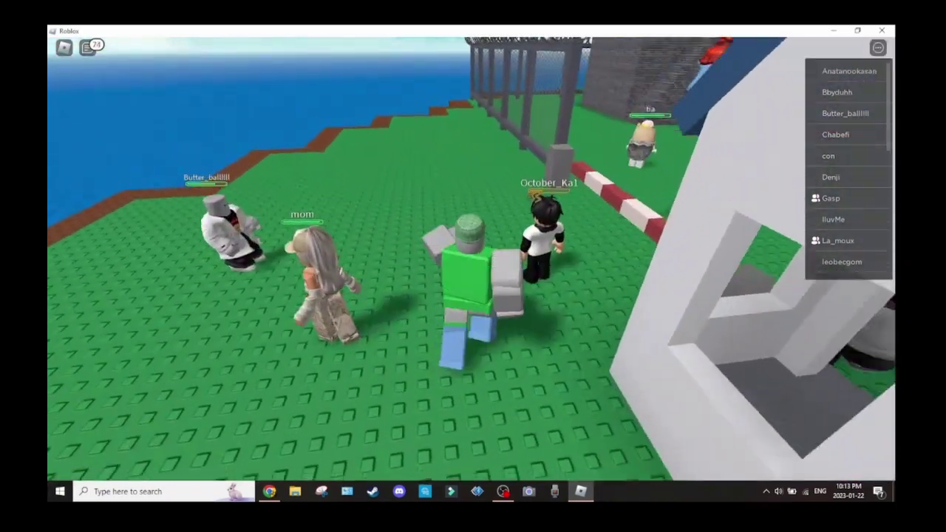
key(w)
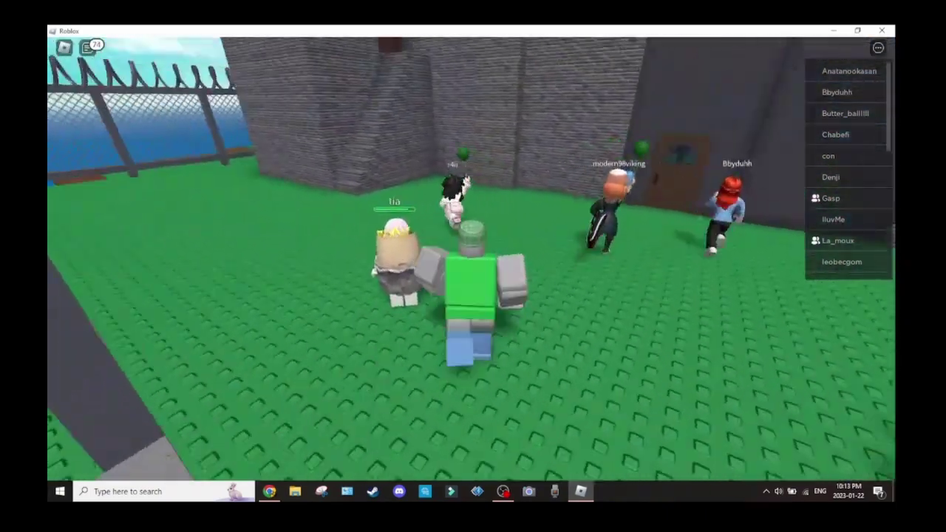
key(w)
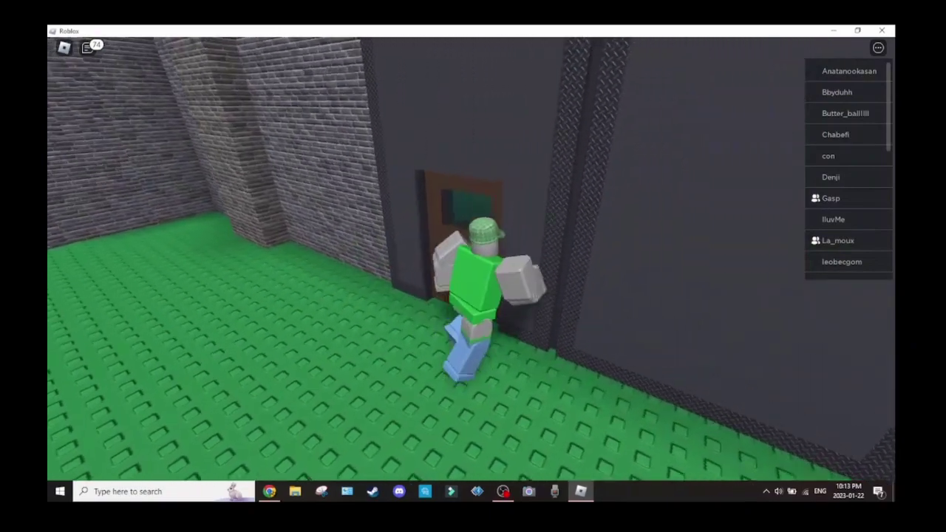
key(w)
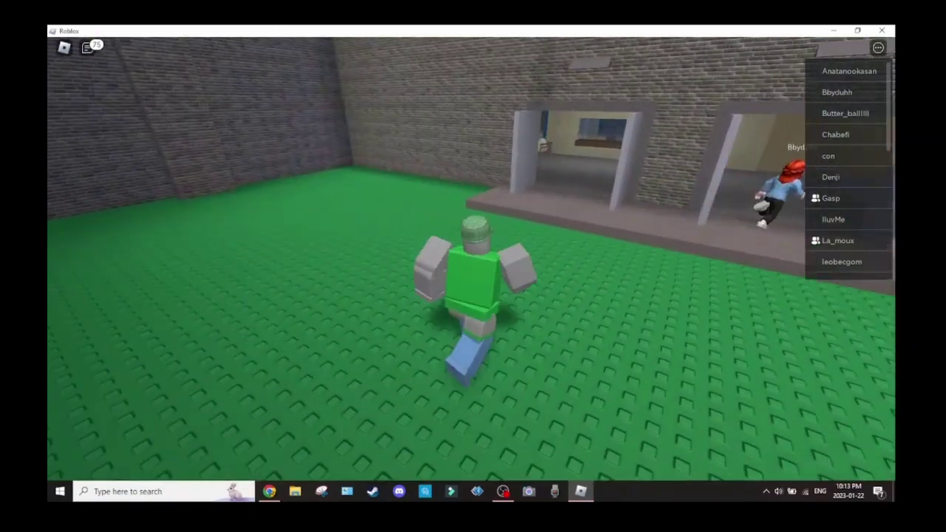
key(w)
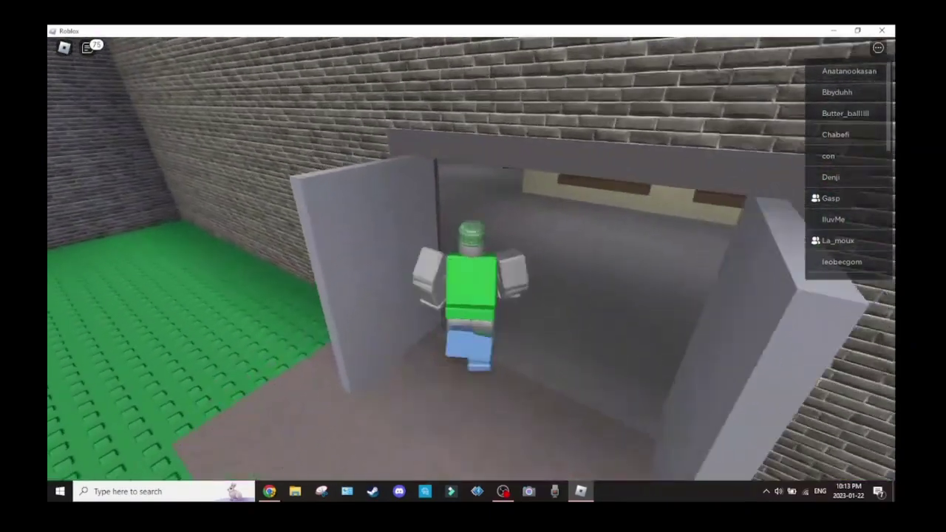
key(w)
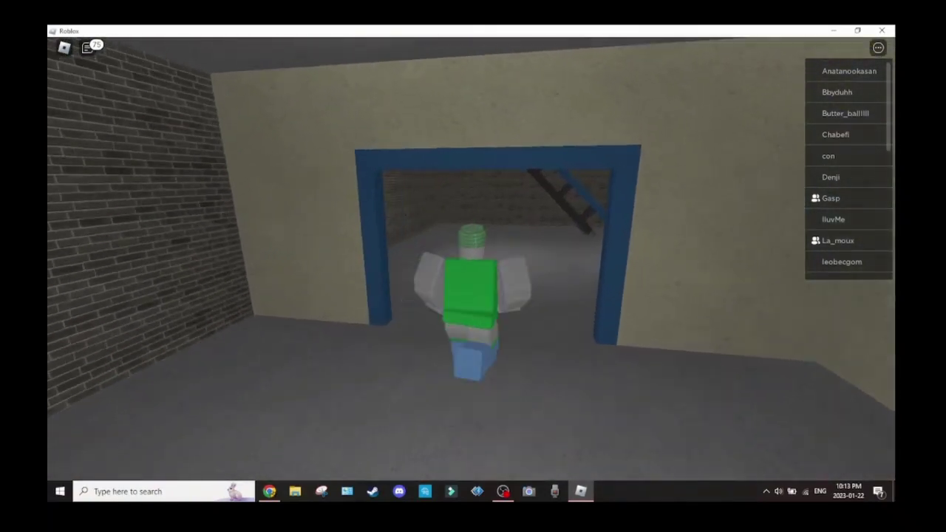
key(w)
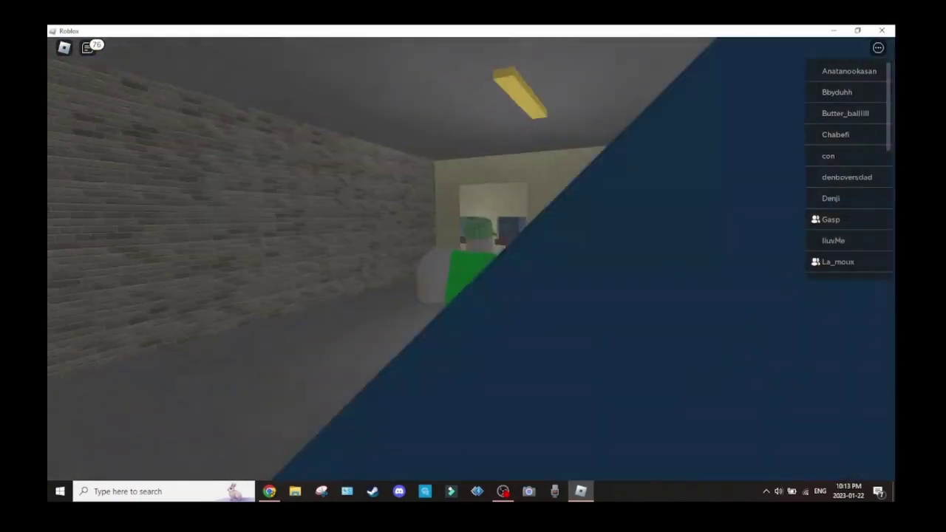
- Head back out to the green yard and run past the guard booth toward the players
key(w)
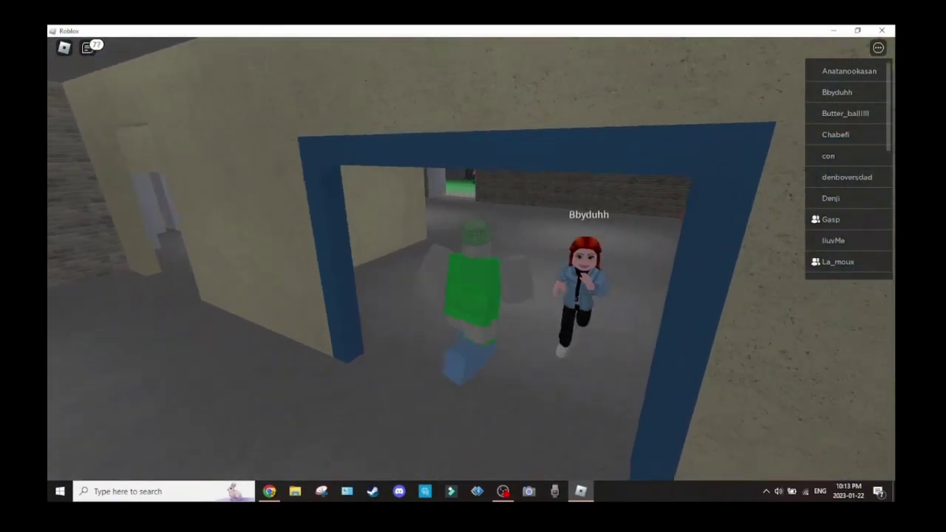
key(w)
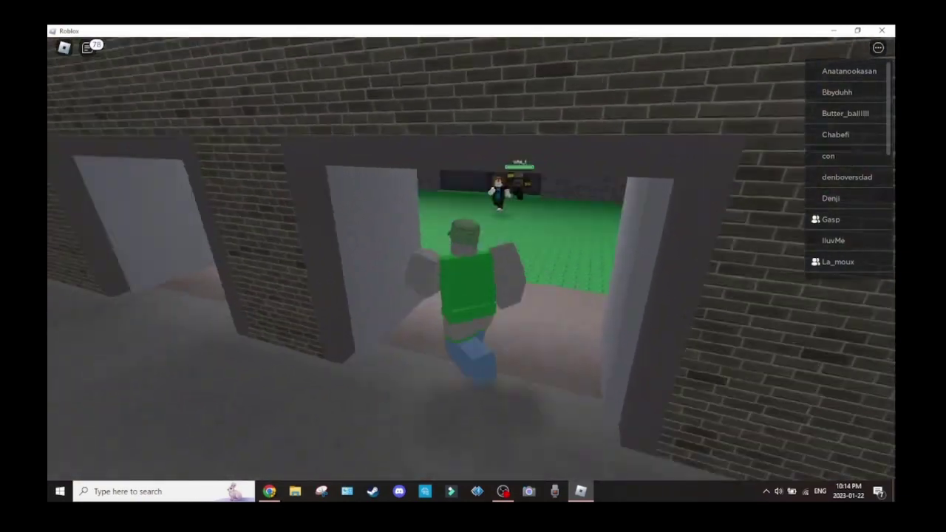
key(w)
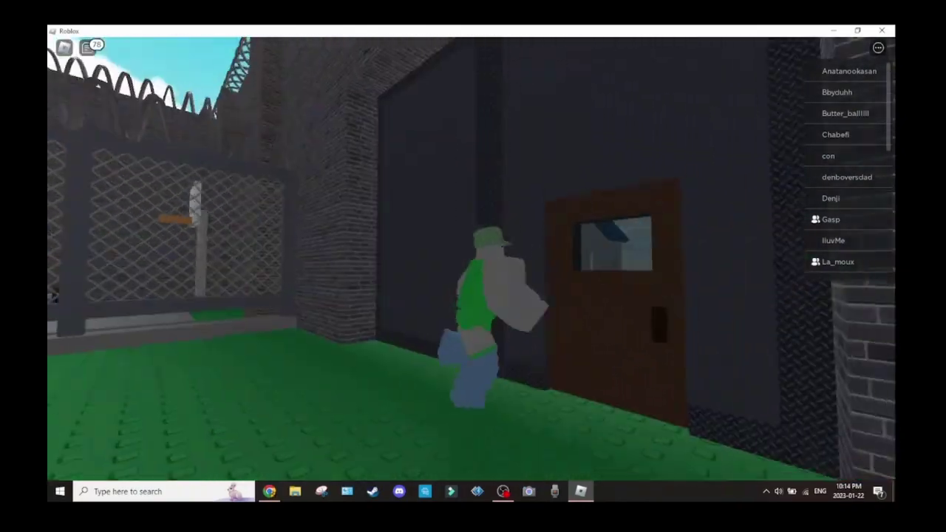
key(w)
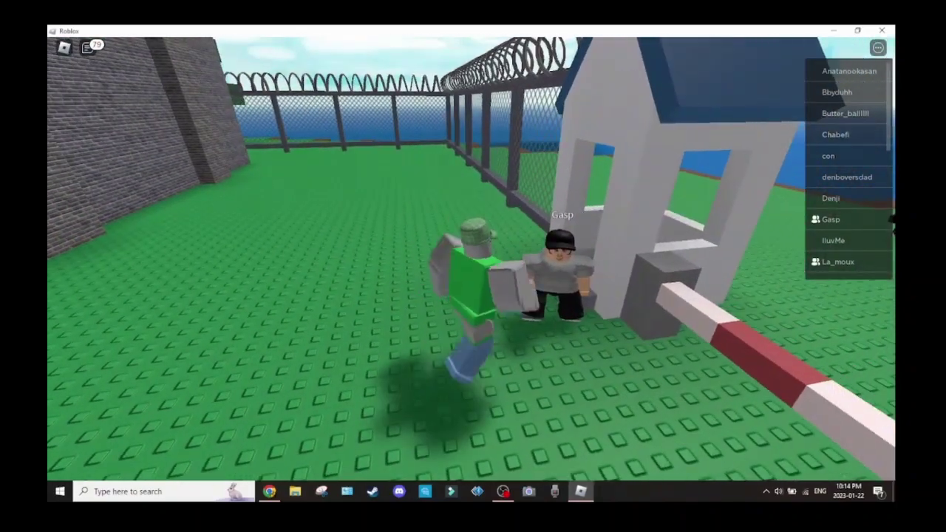
key(a)
key(a)
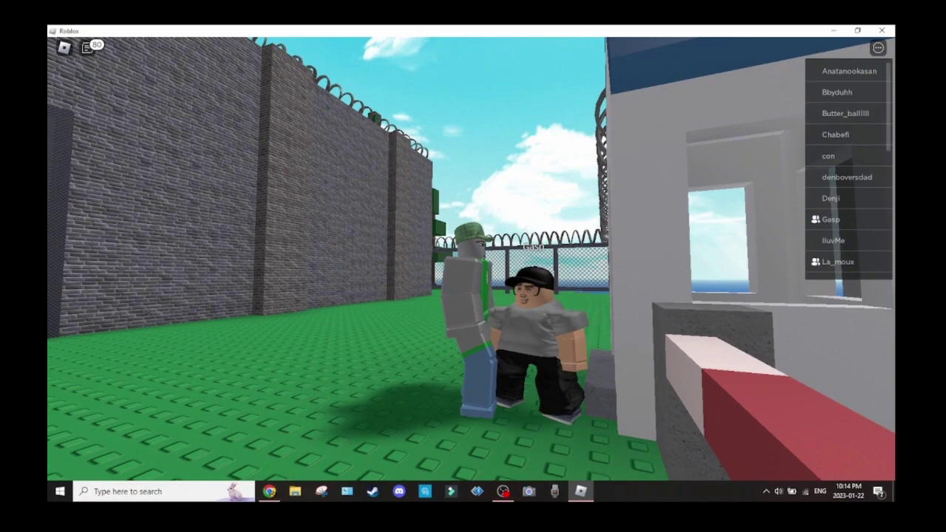
key(w)
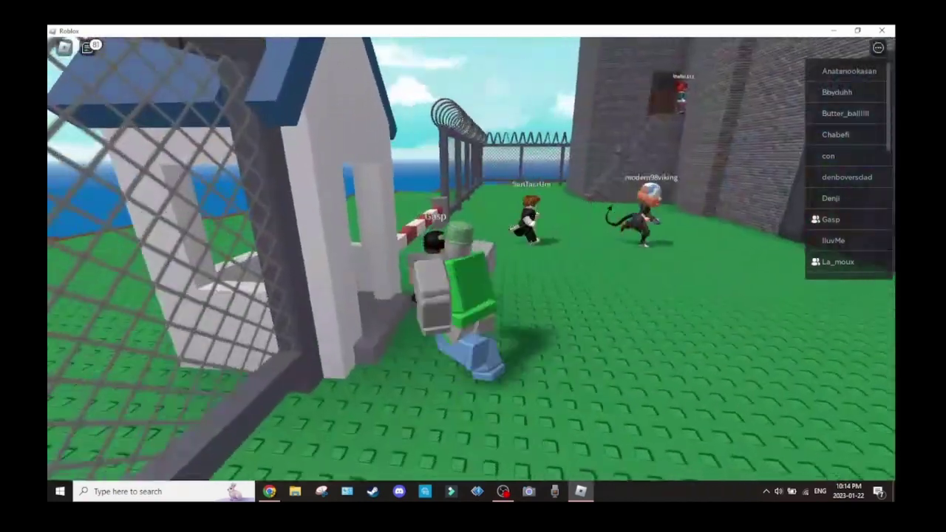
key(w)
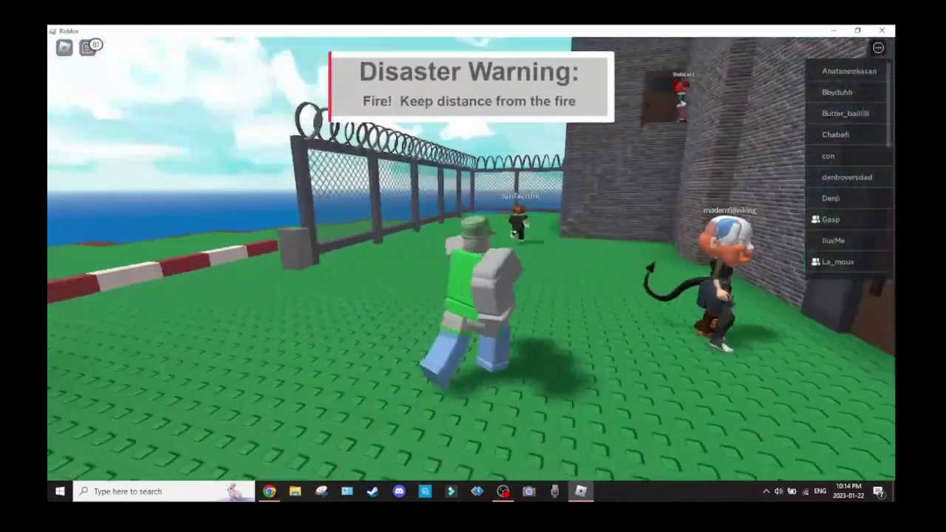
- Run and jump around the striped barrier and guard hut toward the prison wall and fence
key(w)
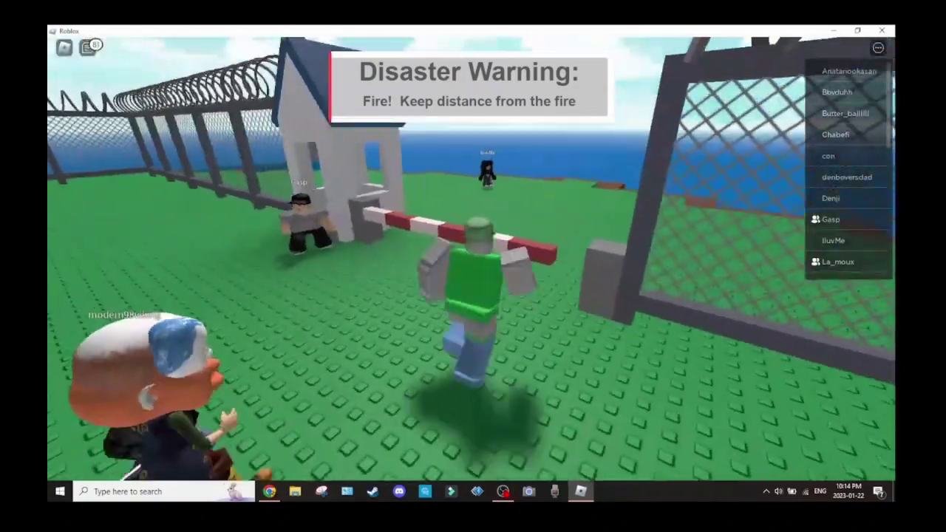
key(space)
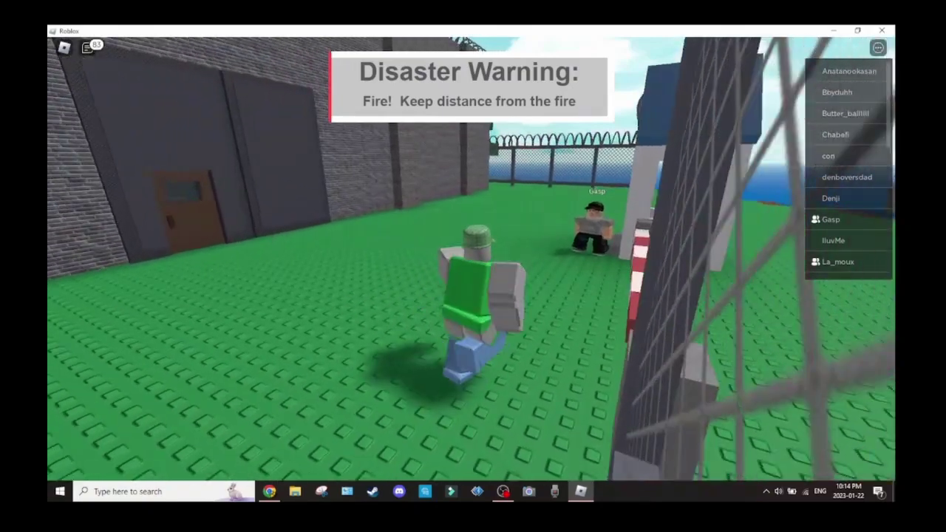
key(w)
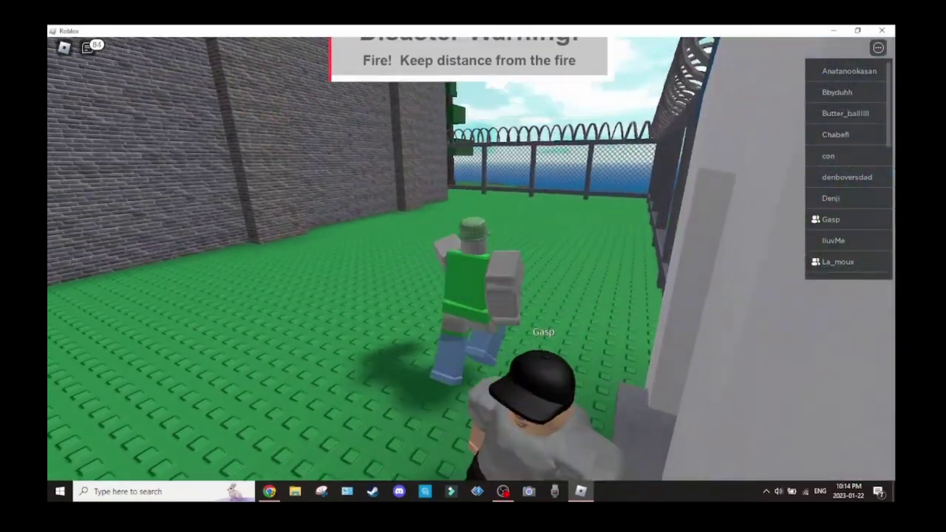
key(w)
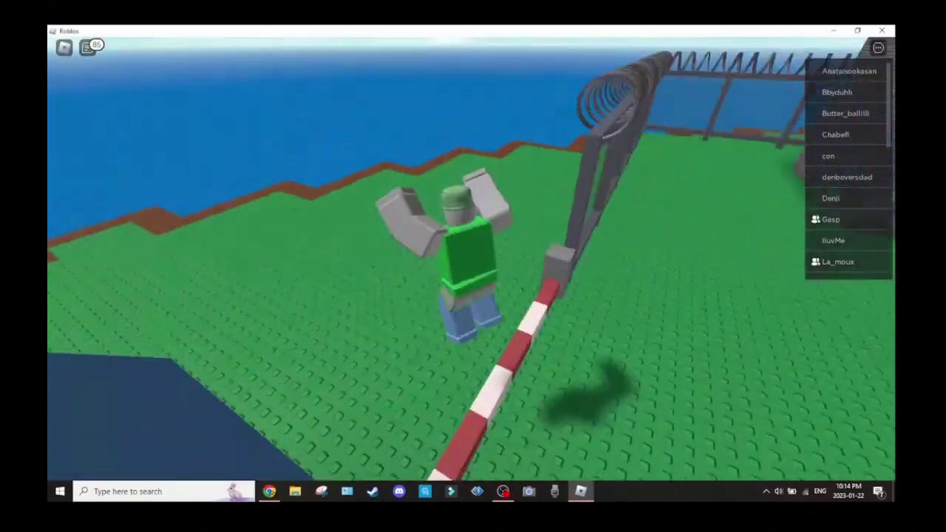
key(w)
key(w)
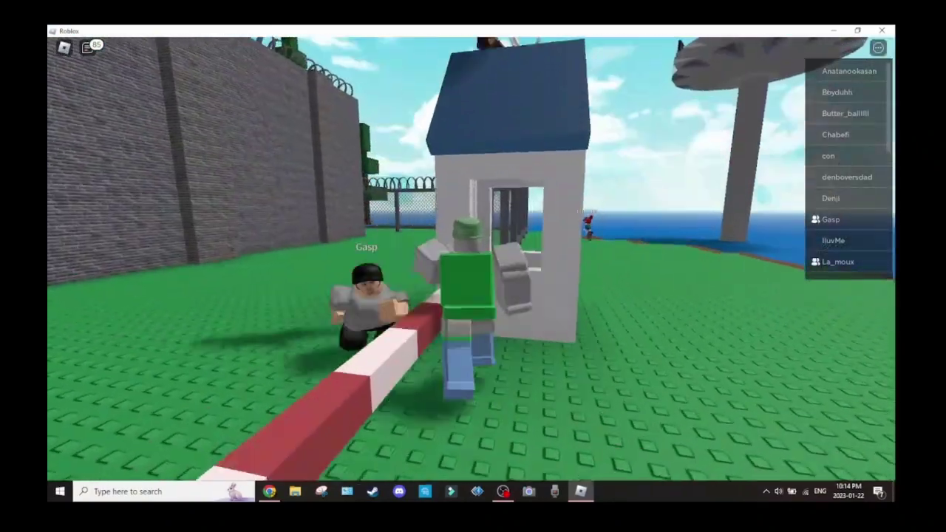
key(w)
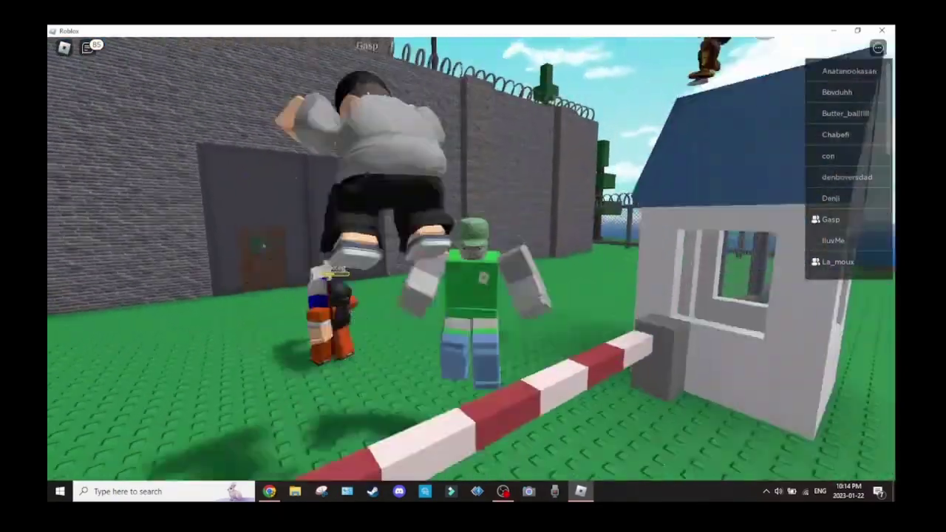
key(w)
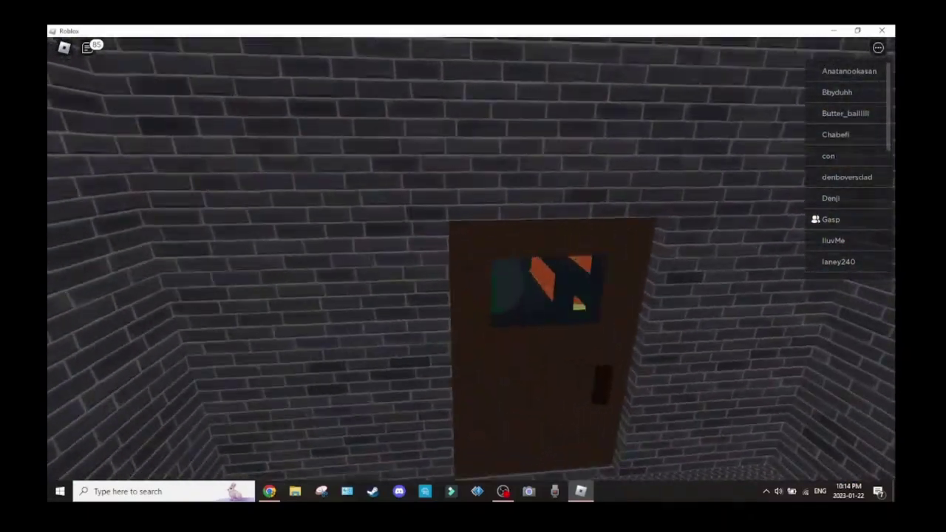
- Move toward the burning yellow building and brick alley, then step back onto the yard
key(w)
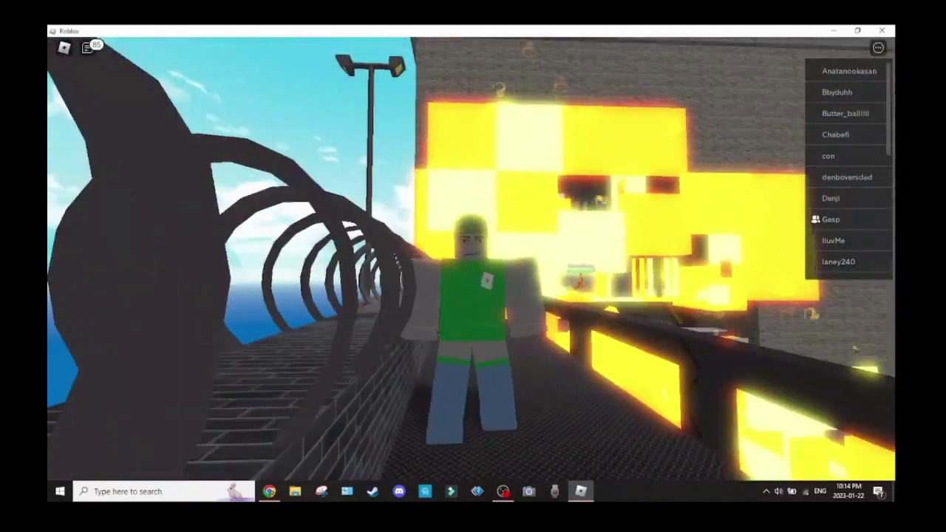
key(w)
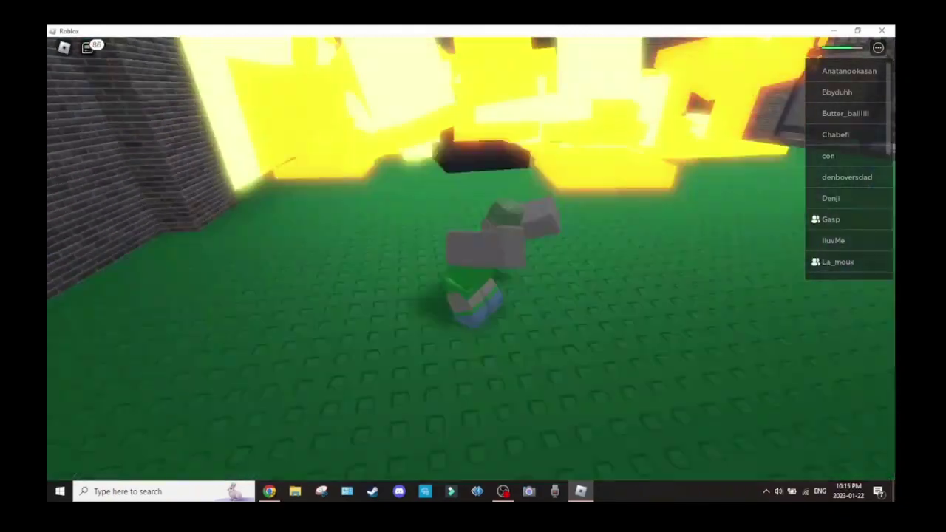
key(w)
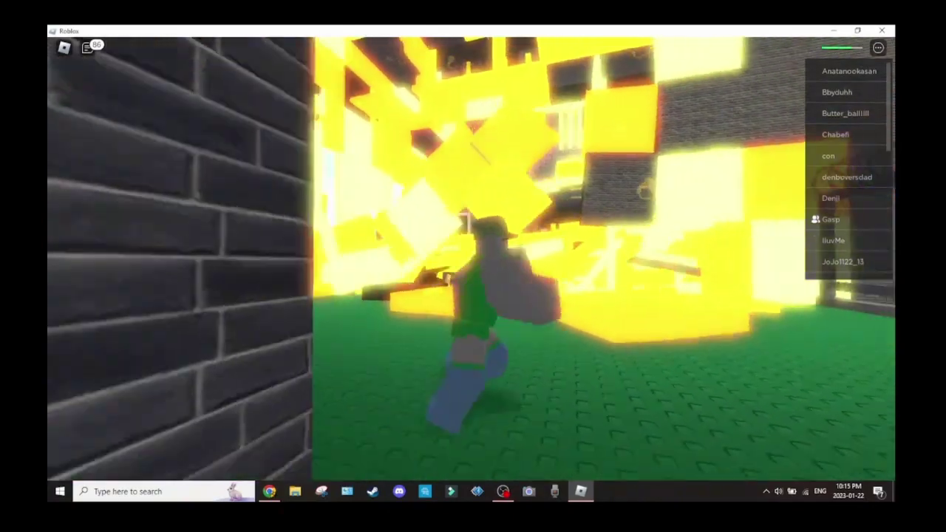
key(w)
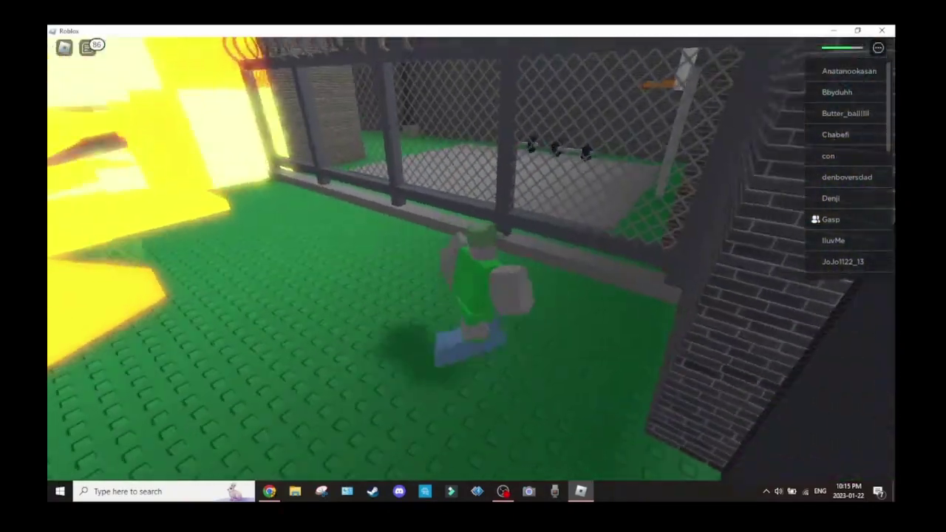
key(s)
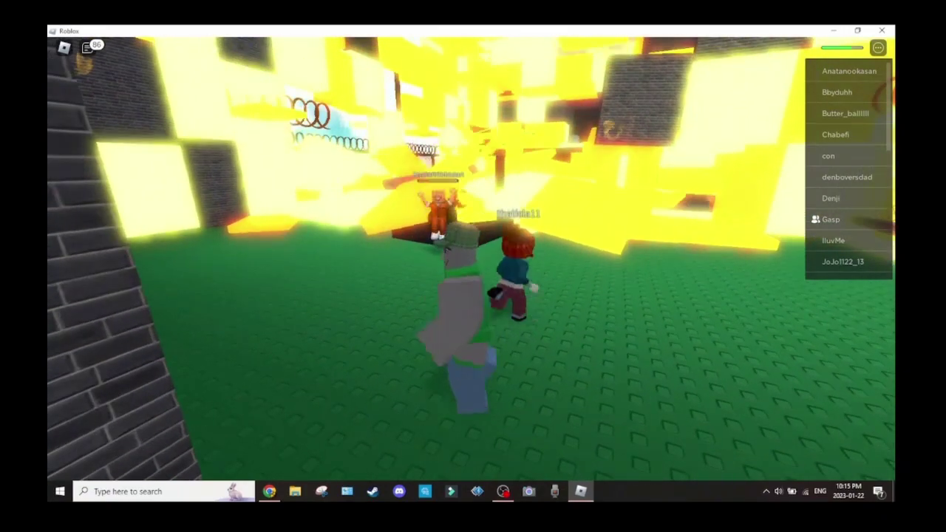
key(w)
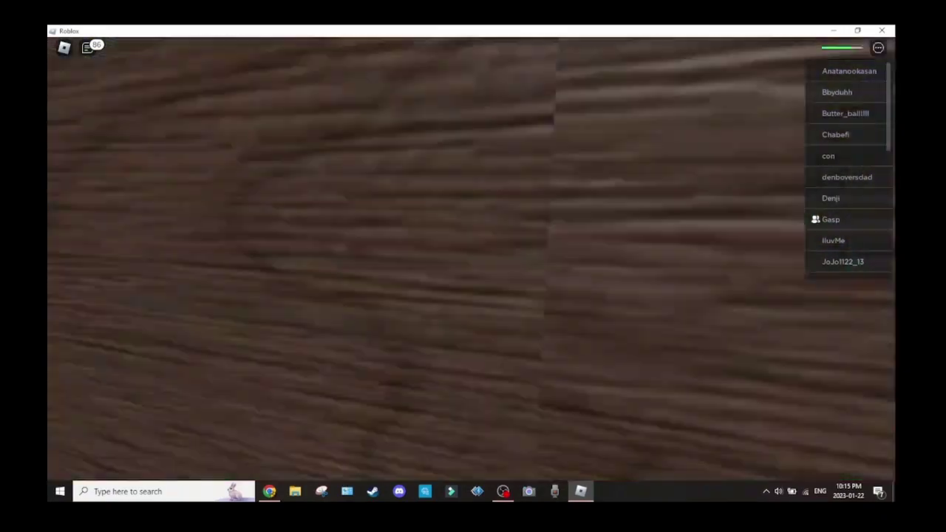
key(w)
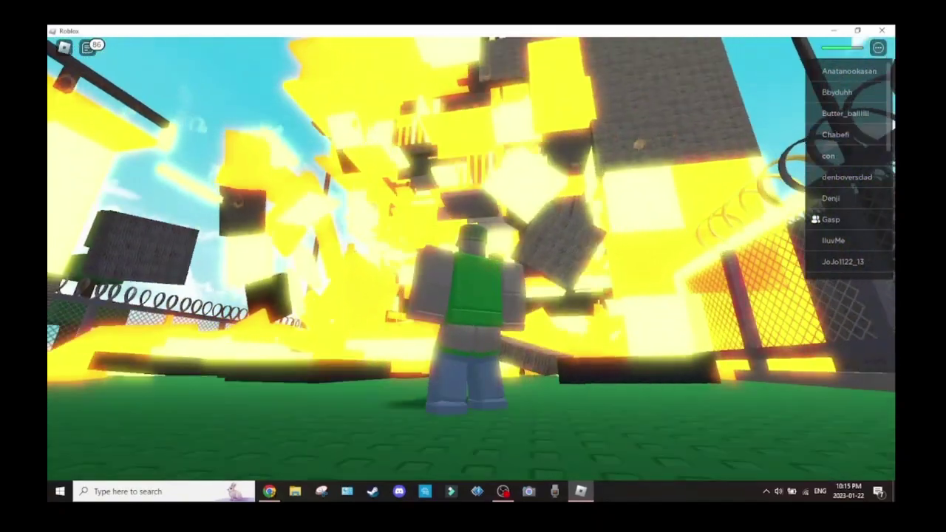
- Dodge along the fence and around the burning debris, facing the fire
key(d)
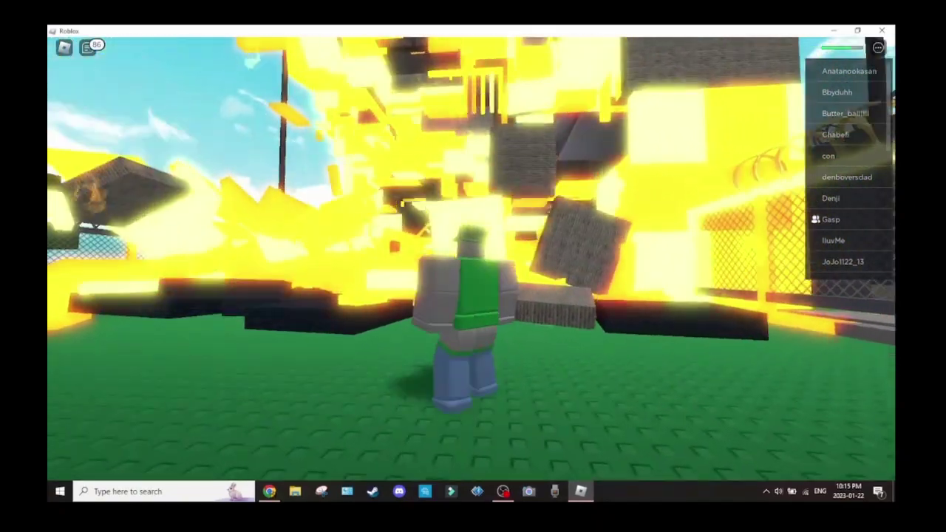
key(a)
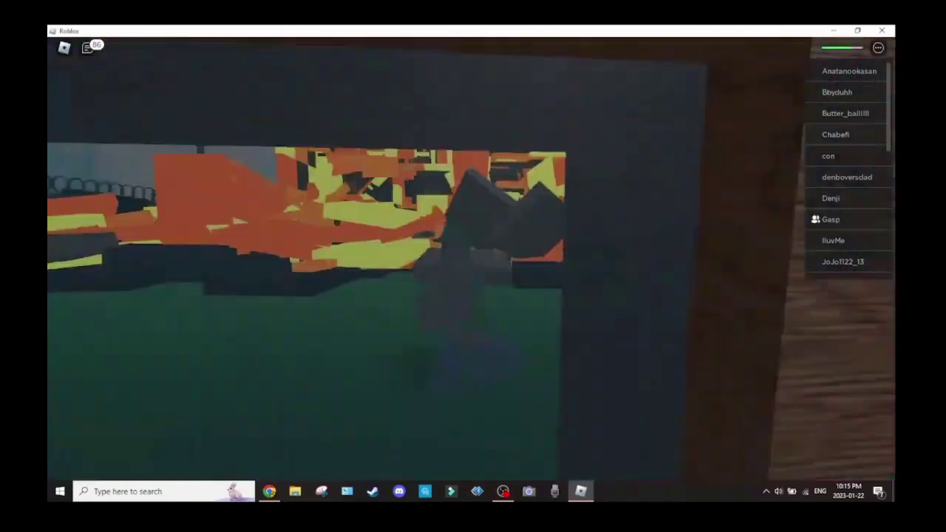
key(a)
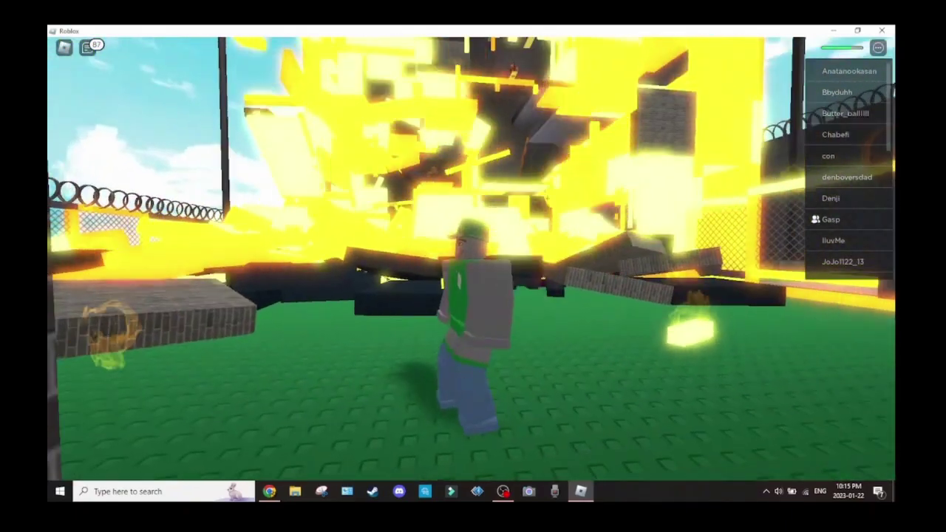
key(s)
key(w)
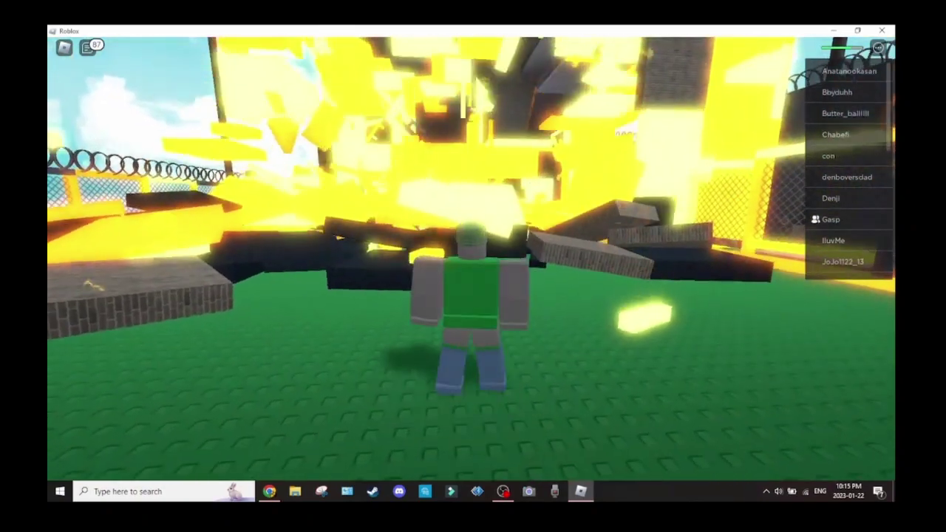
key(a)
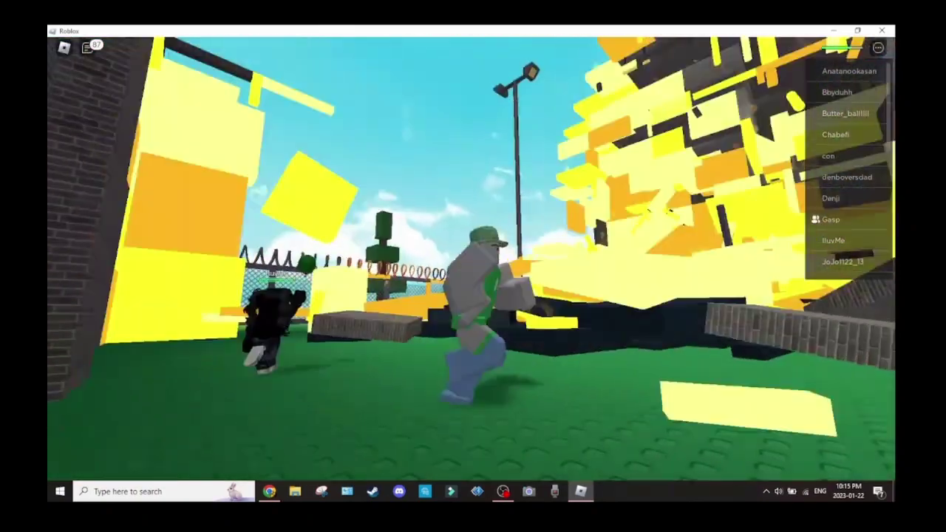
key(w)
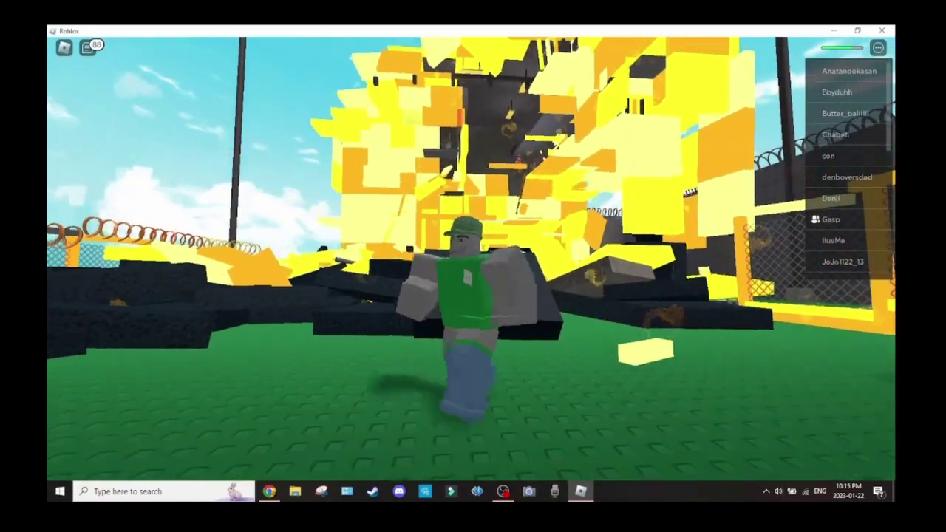
- Run back through the alley to the wooden door and out into the yard
key(s)
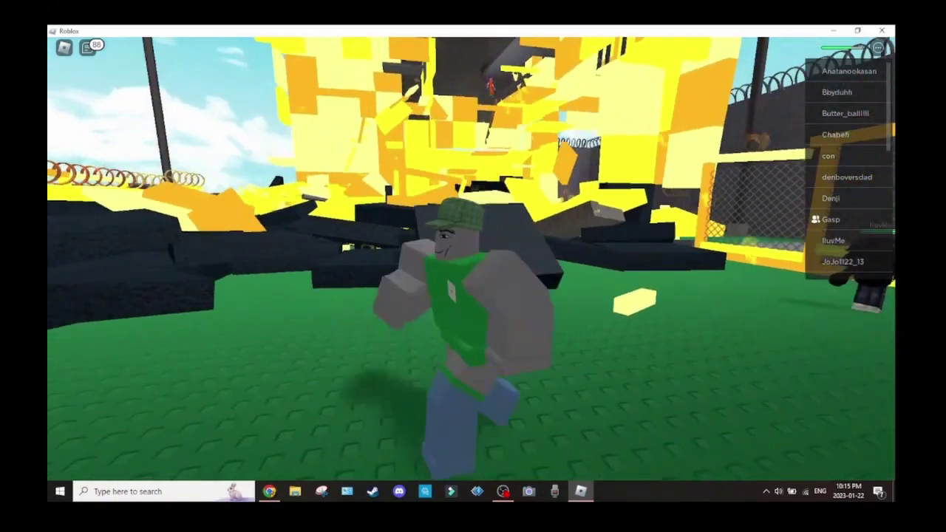
key(Right)
key(Left)
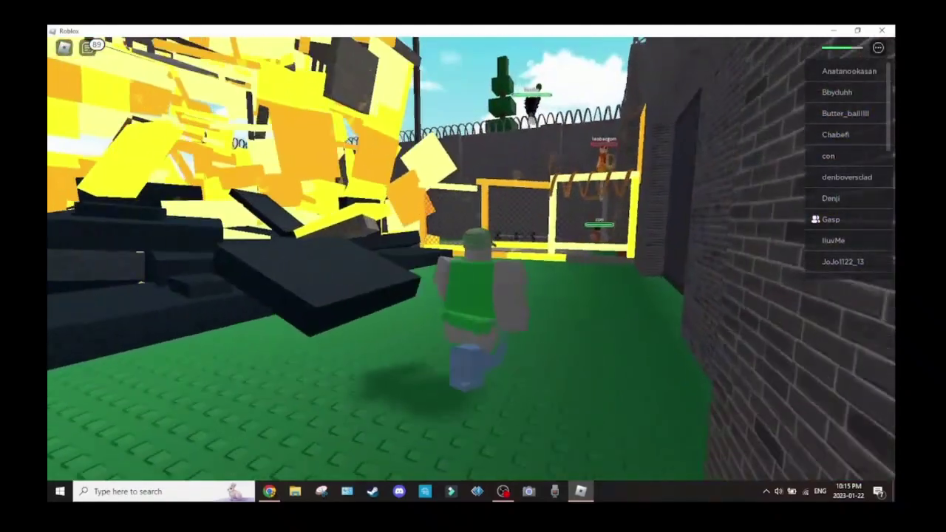
key(w)
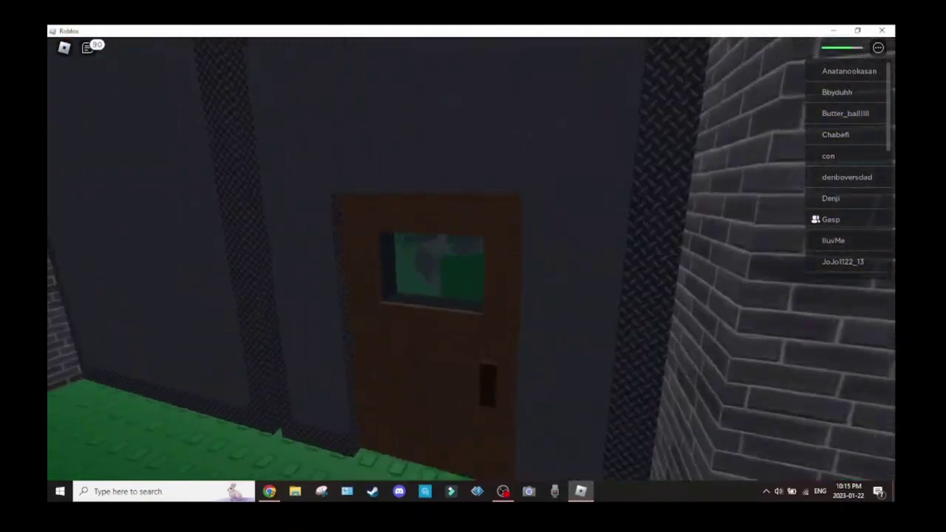
key(w)
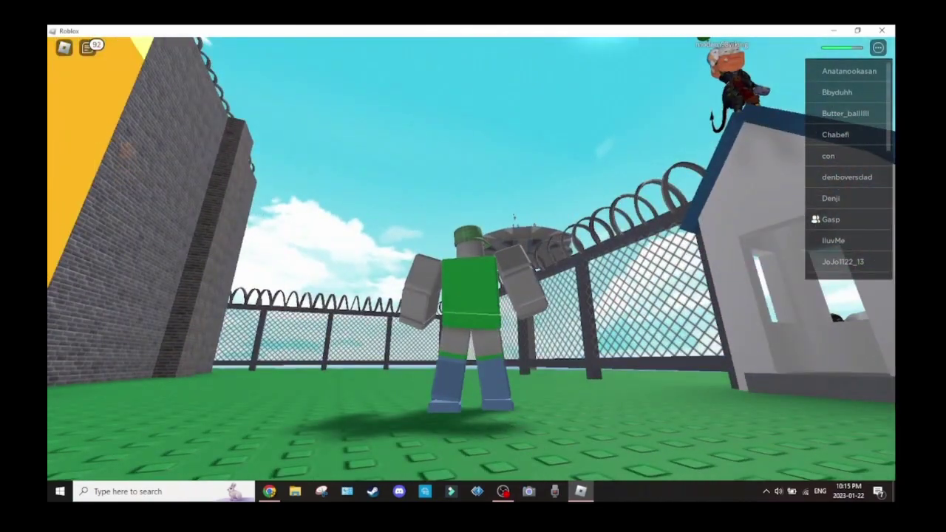
- Run across the open yard toward the fence
key(w)
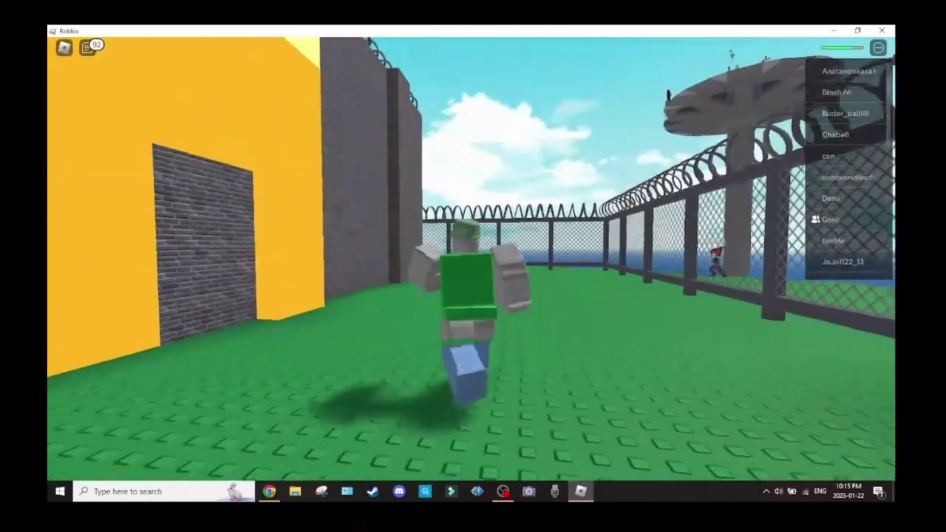
key(w)
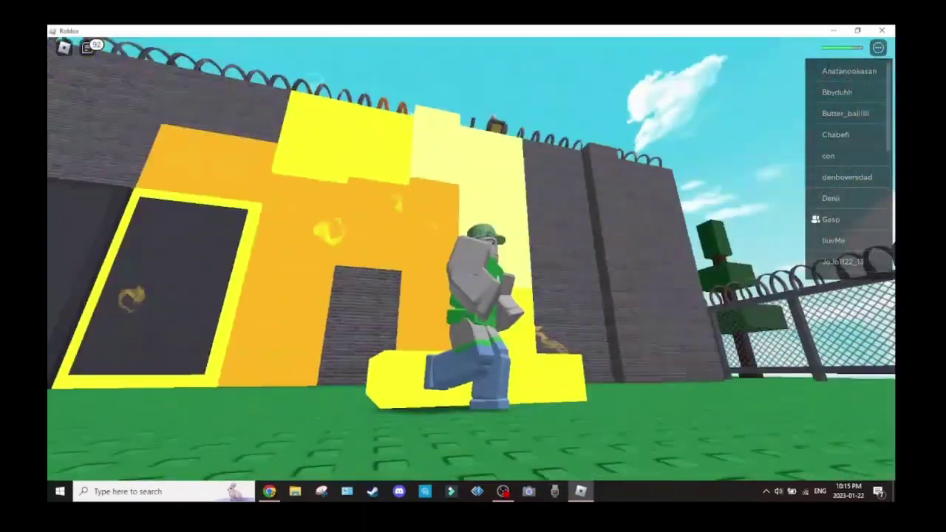